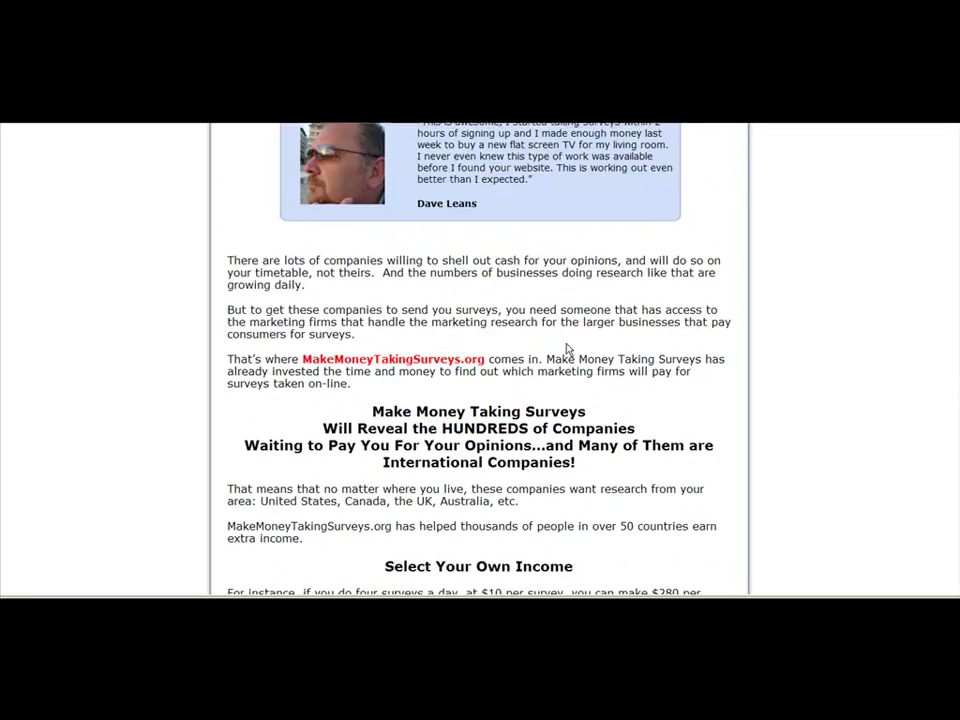
scroll(566, 334, "up", 10)
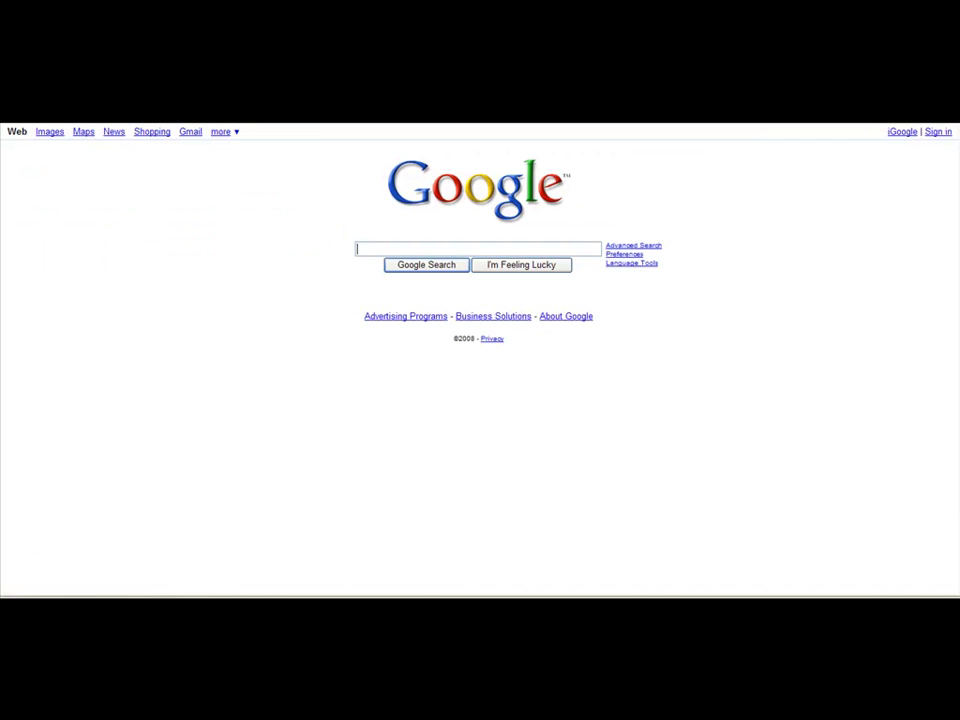
Search Google for "adwords keyword tool" and open the AdWords Keyword Tool page
type("adwords keyword tool")
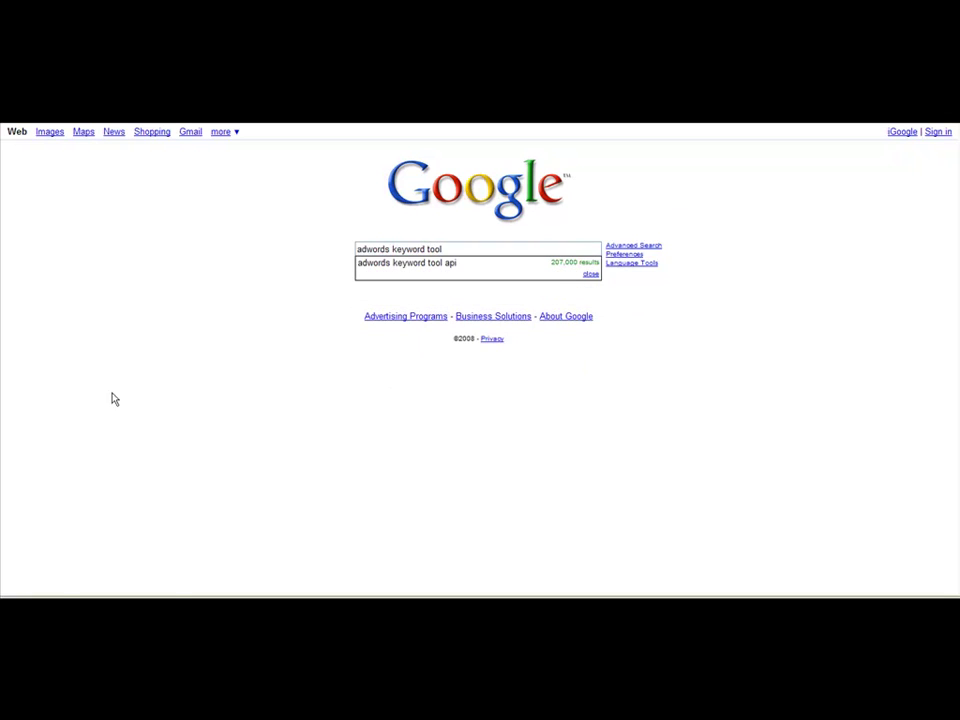
key("Return")
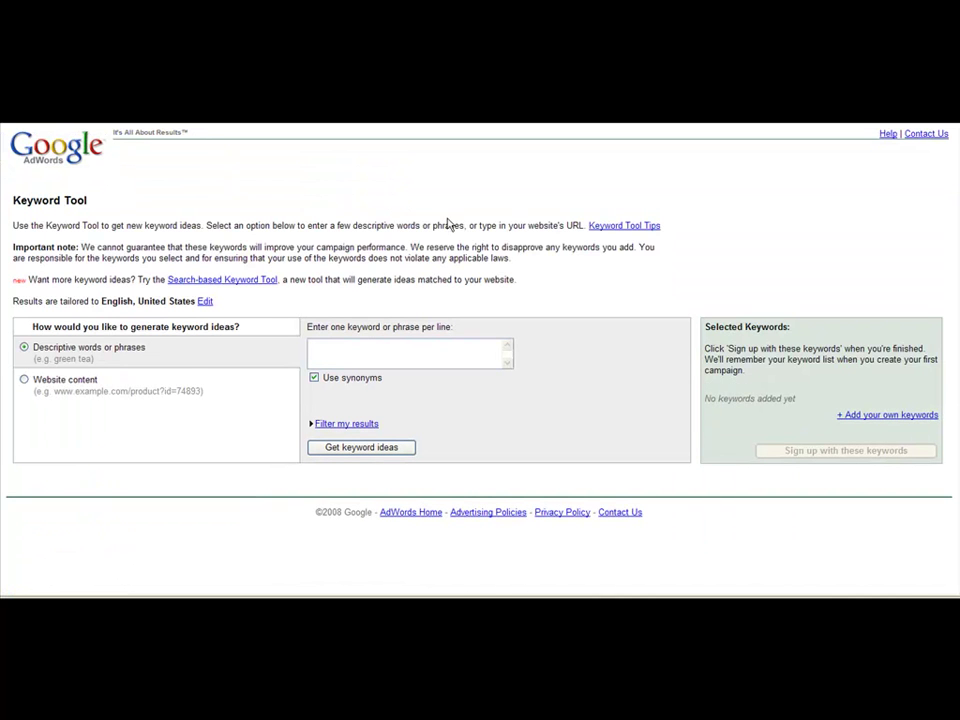
Generate keyword ideas for the descriptive phrase "paid surveys"
left_click(408, 342)
type("paid surveys")
left_click(379, 451)
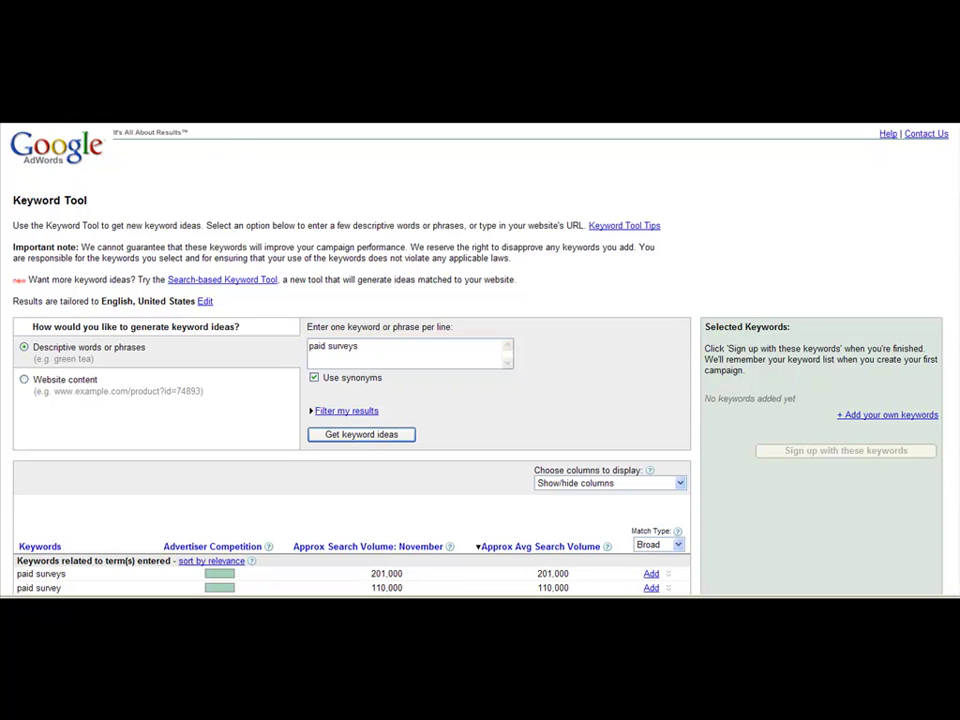
Examine the advertiser competition and average search volumes of the keywords related to "paid surveys"
scroll(462, 295, "down", 3)
scroll(462, 296, "down", 2)
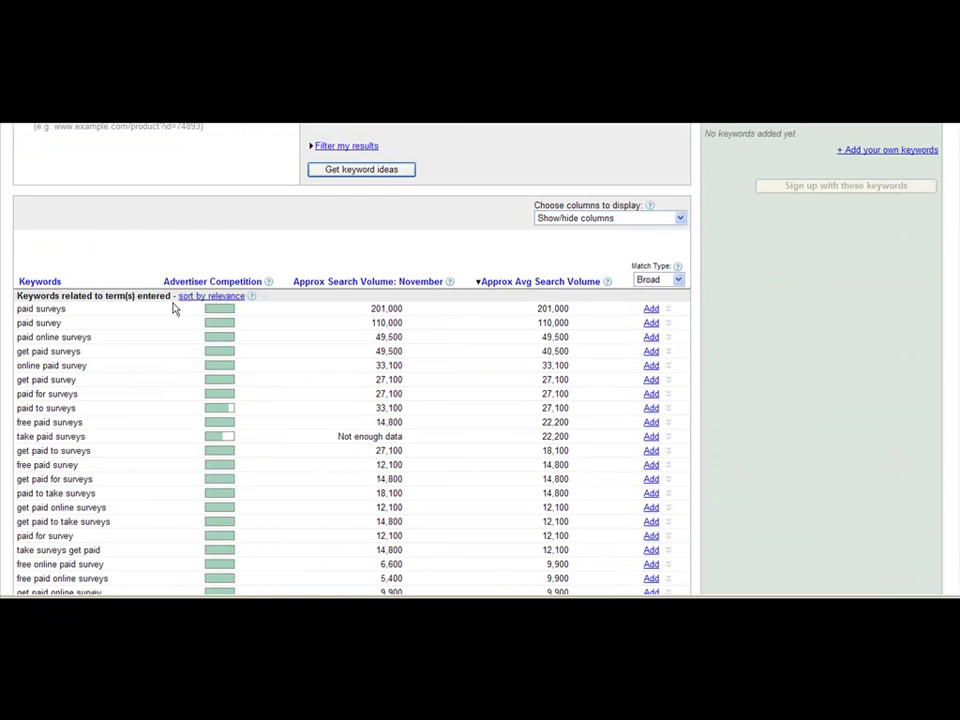
scroll(354, 302, "down", 2)
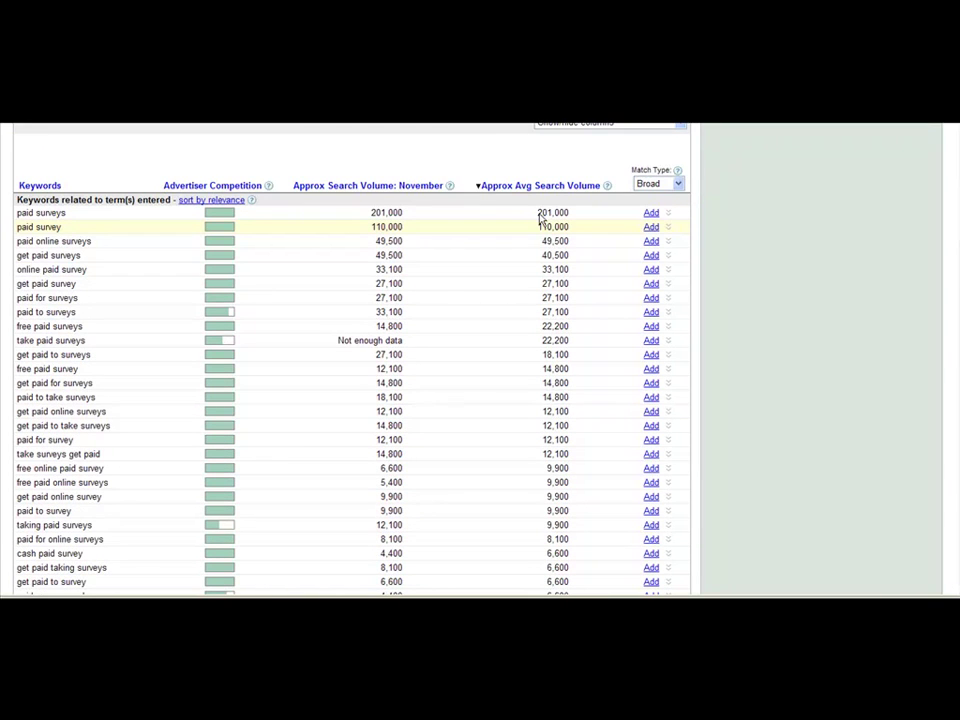
left_click_drag(535, 272, 536, 272)
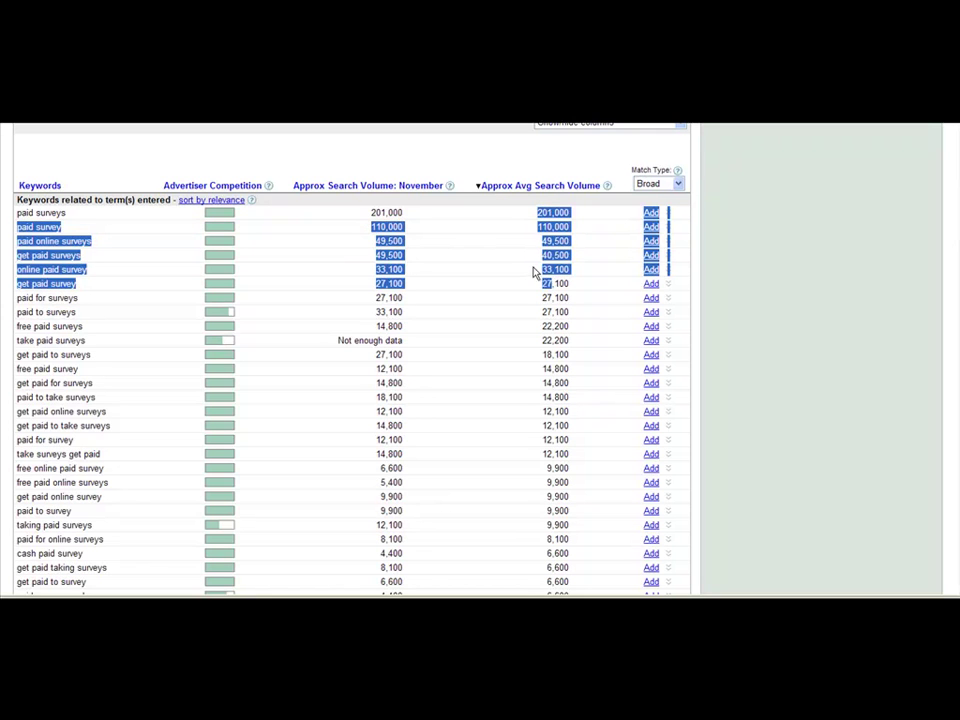
left_click(503, 279)
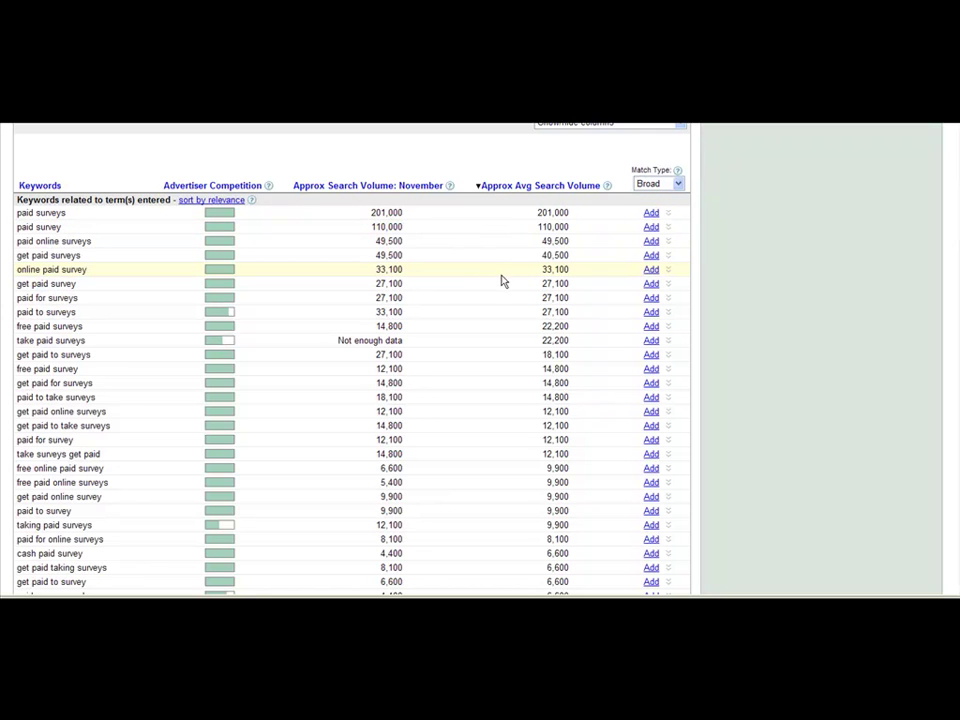
scroll(502, 280, "down", 2)
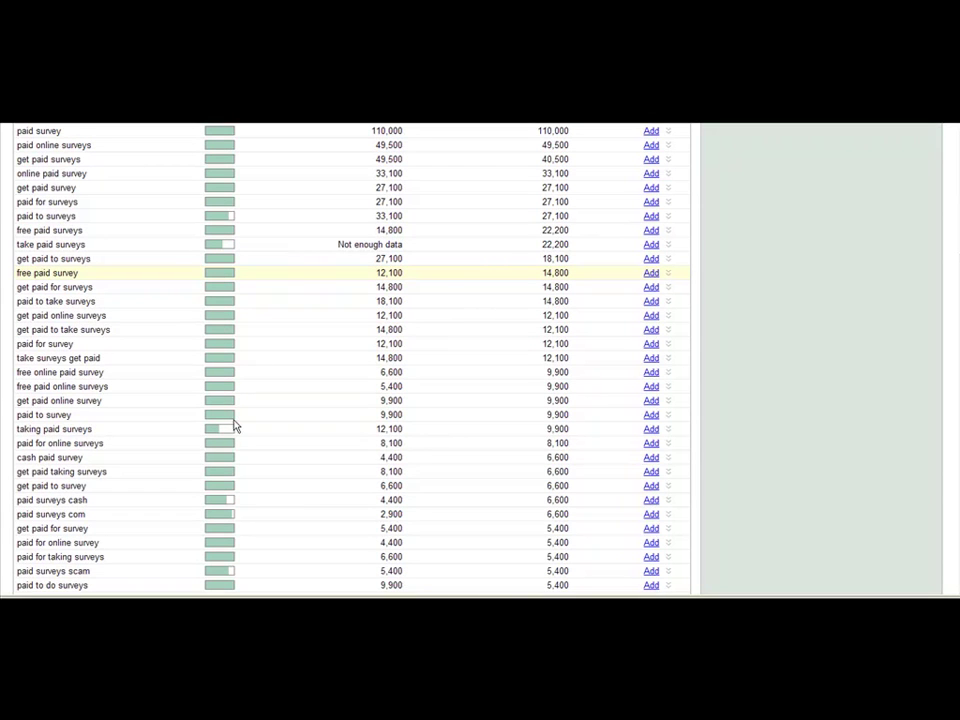
scroll(265, 358, "up", 5)
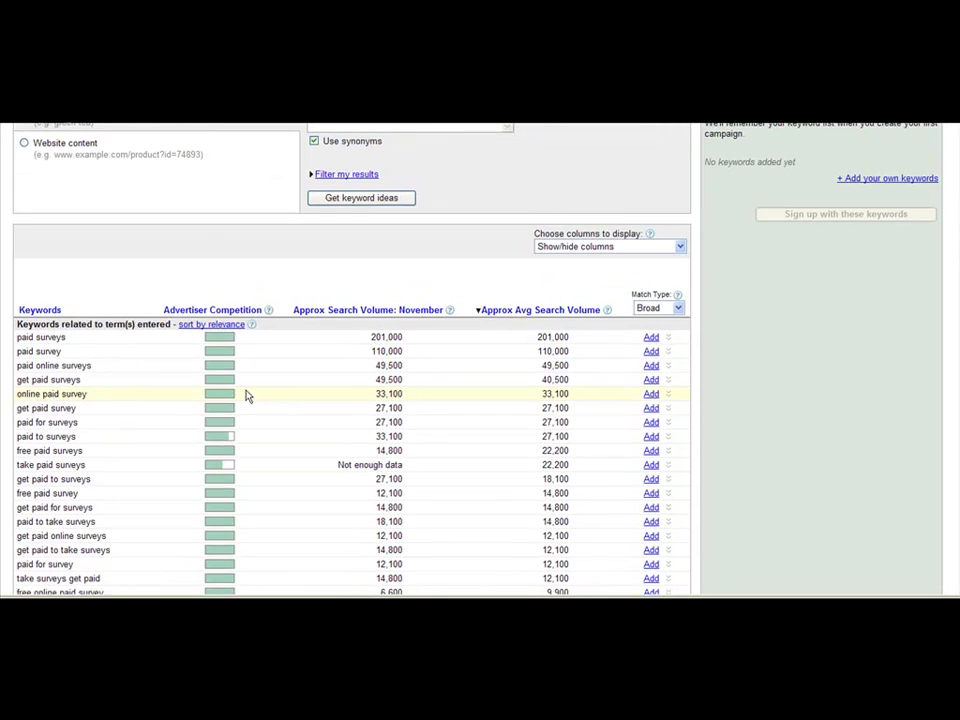
scroll(265, 387, "down", 4)
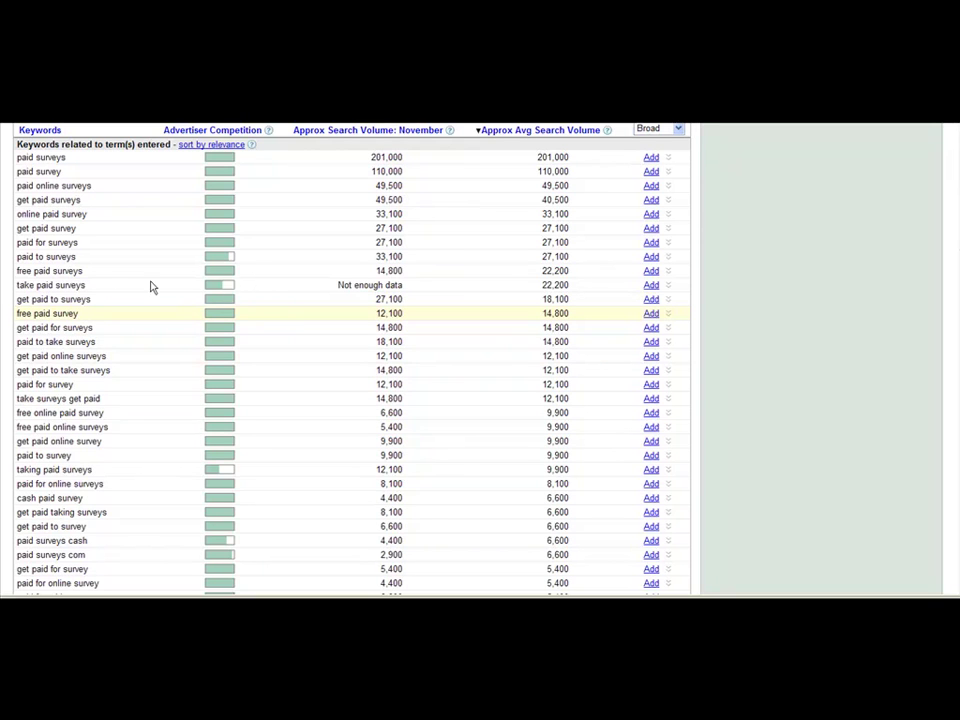
left_click_drag(22, 289, 124, 299)
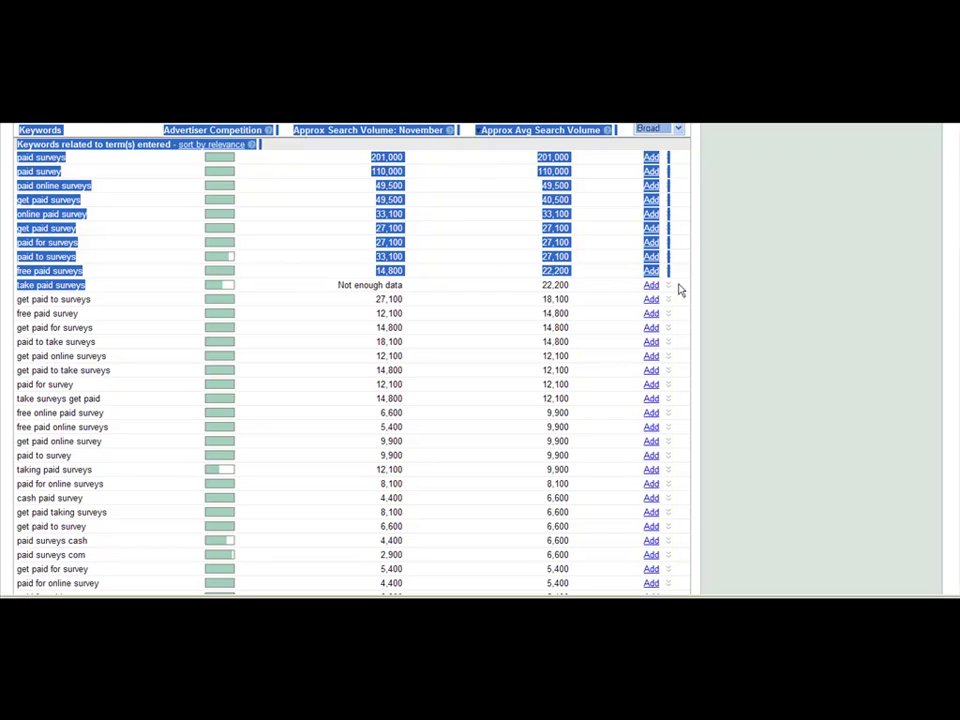
left_click(260, 214)
scroll(260, 303, "up", 5)
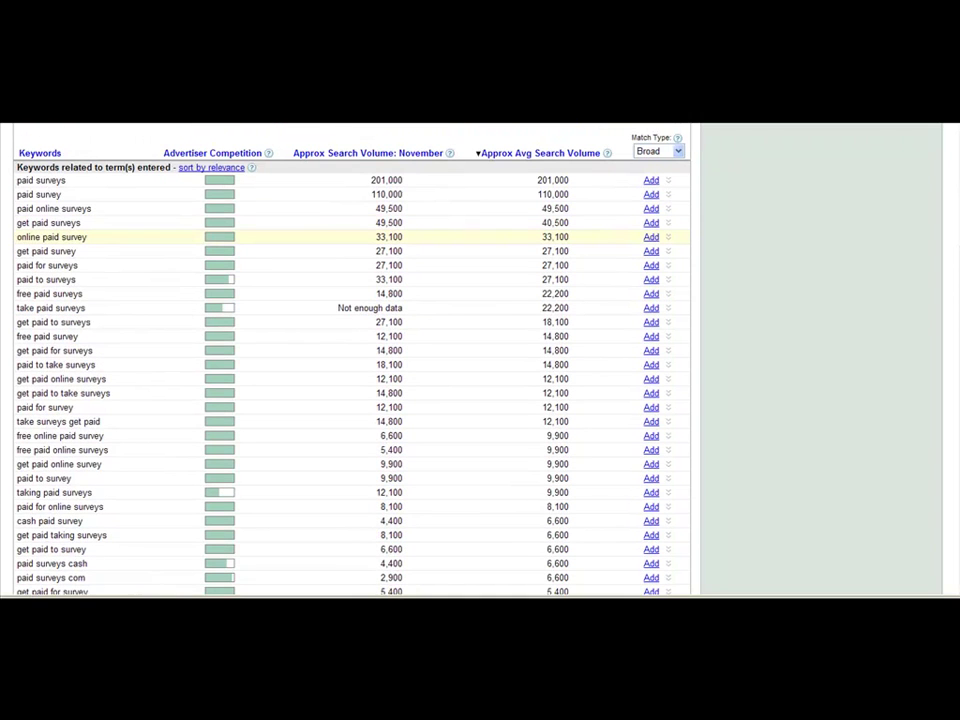
Find the keyword "taking paid surveys" in the keyword list and copy its text
scroll(289, 441, "down", 5)
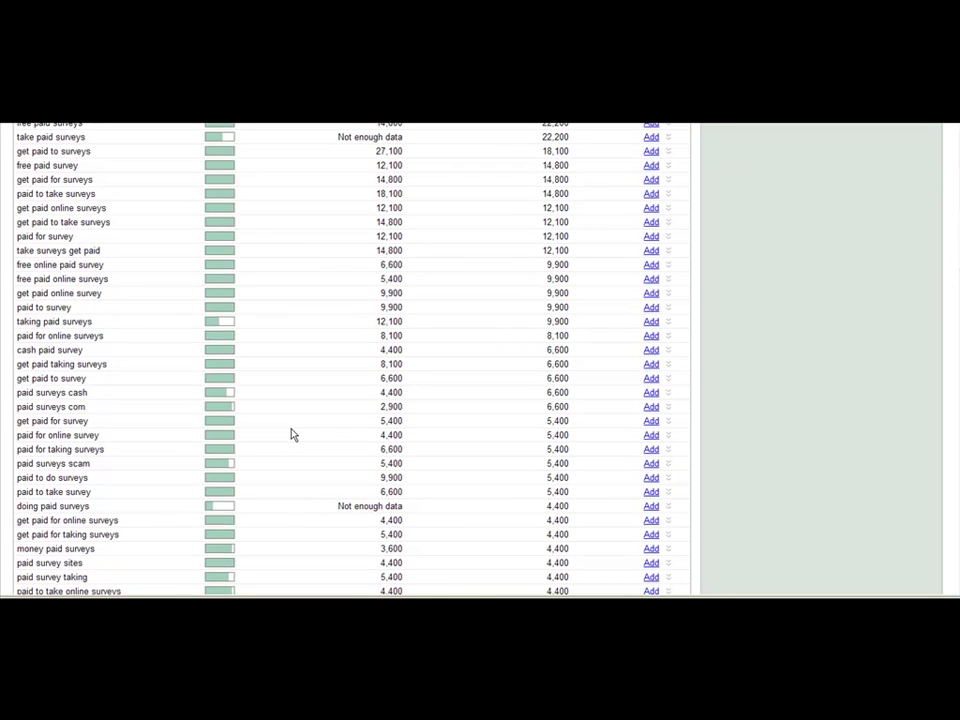
scroll(293, 434, "down", 3)
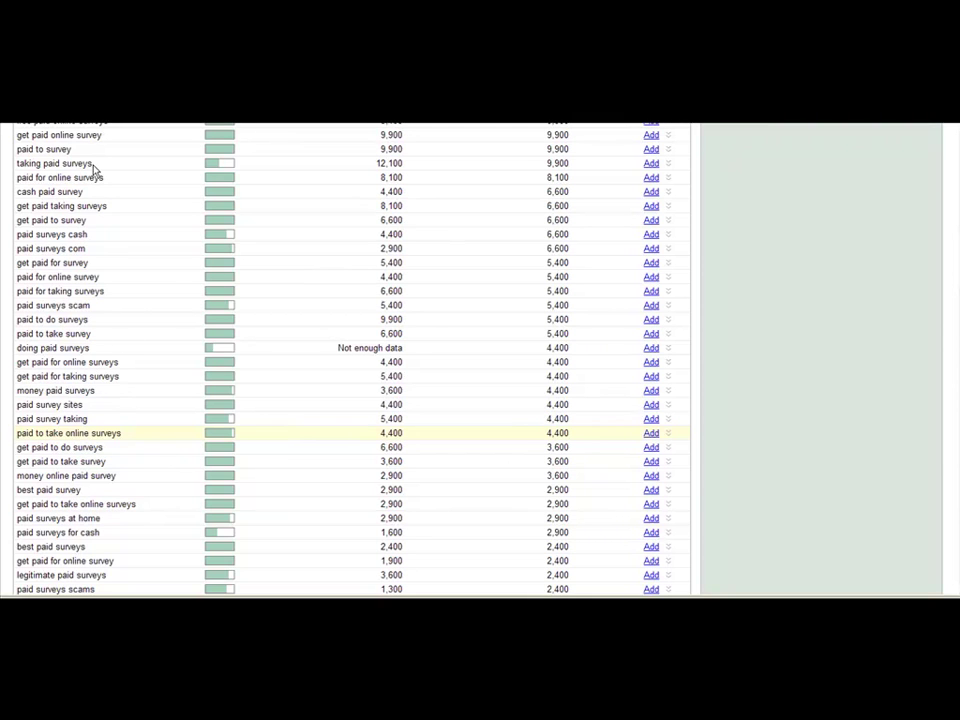
left_click_drag(94, 166, 19, 163)
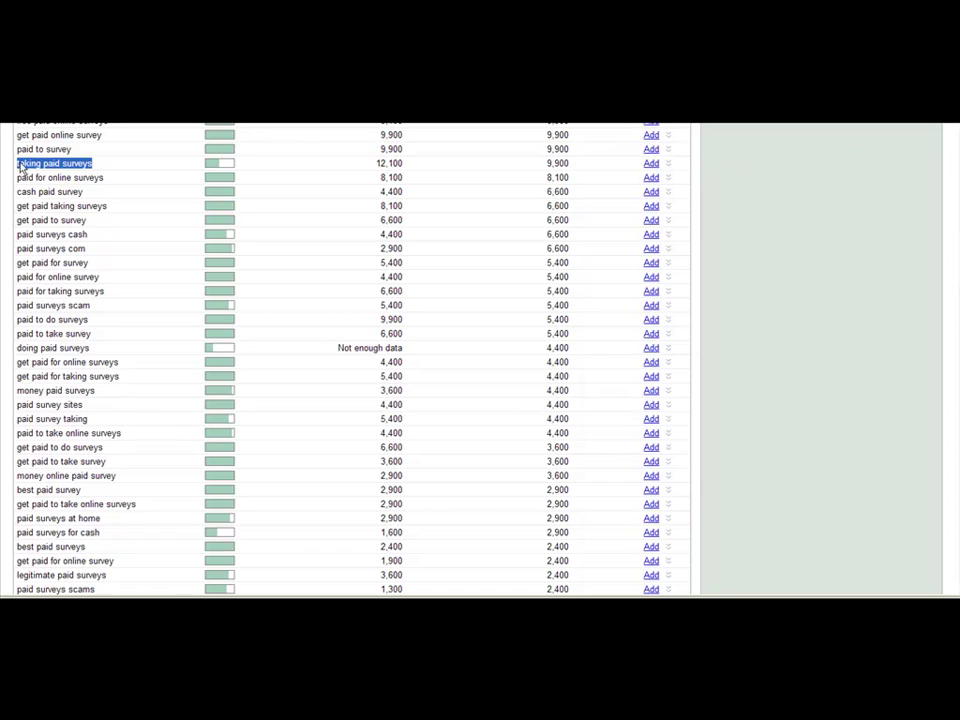
right_click(44, 166)
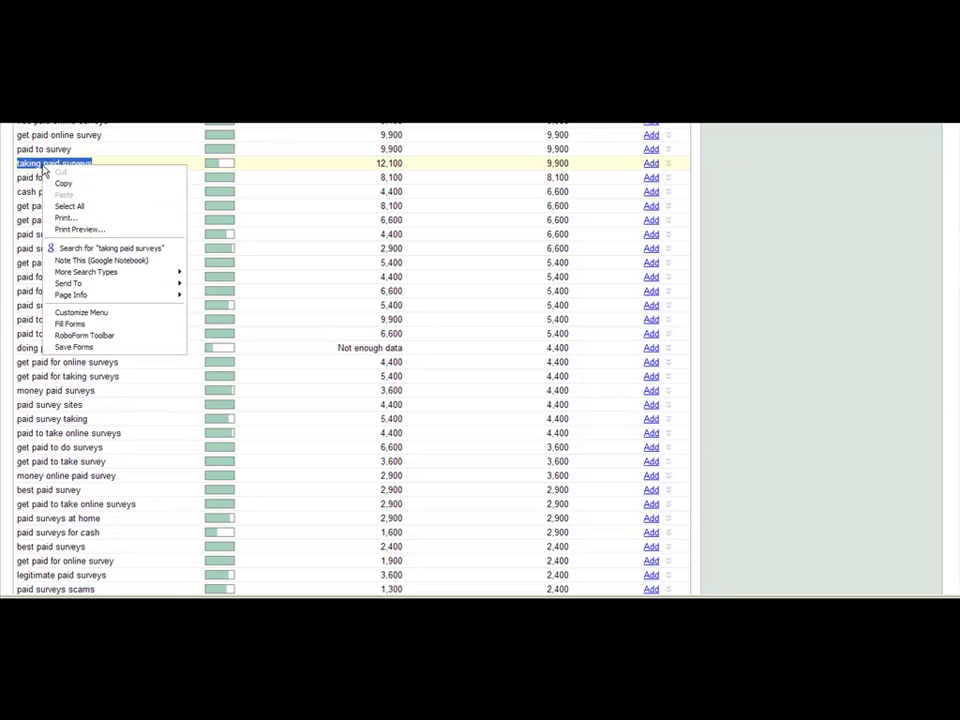
left_click(165, 183)
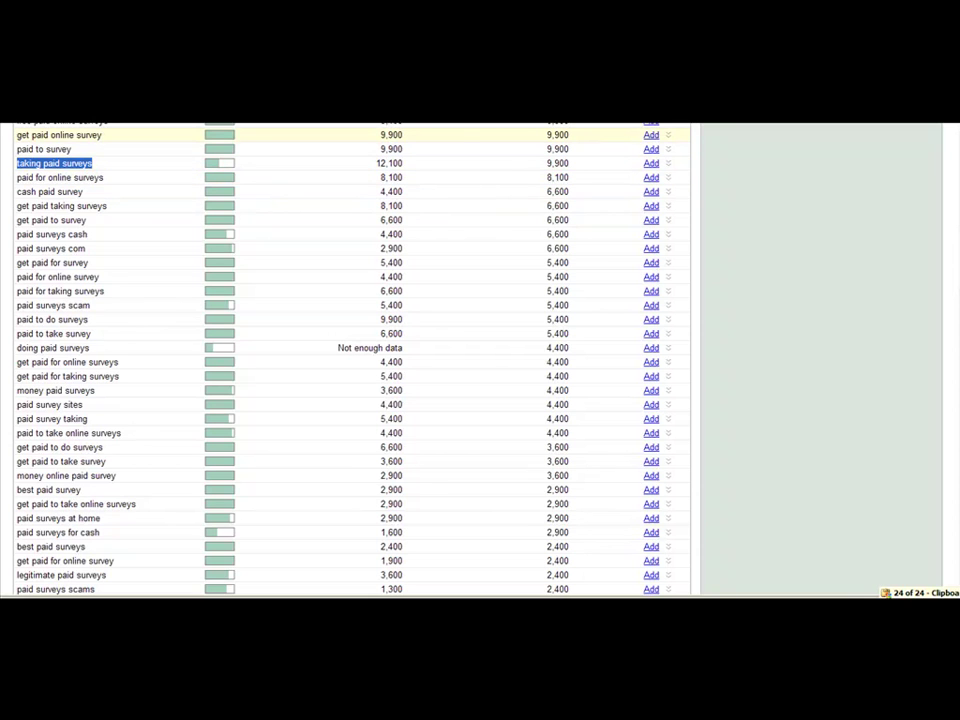
Search Google in a new browser tab for the exact phrase "taking paid surveys", enclosed in quotation marks
key("ctrl+t")
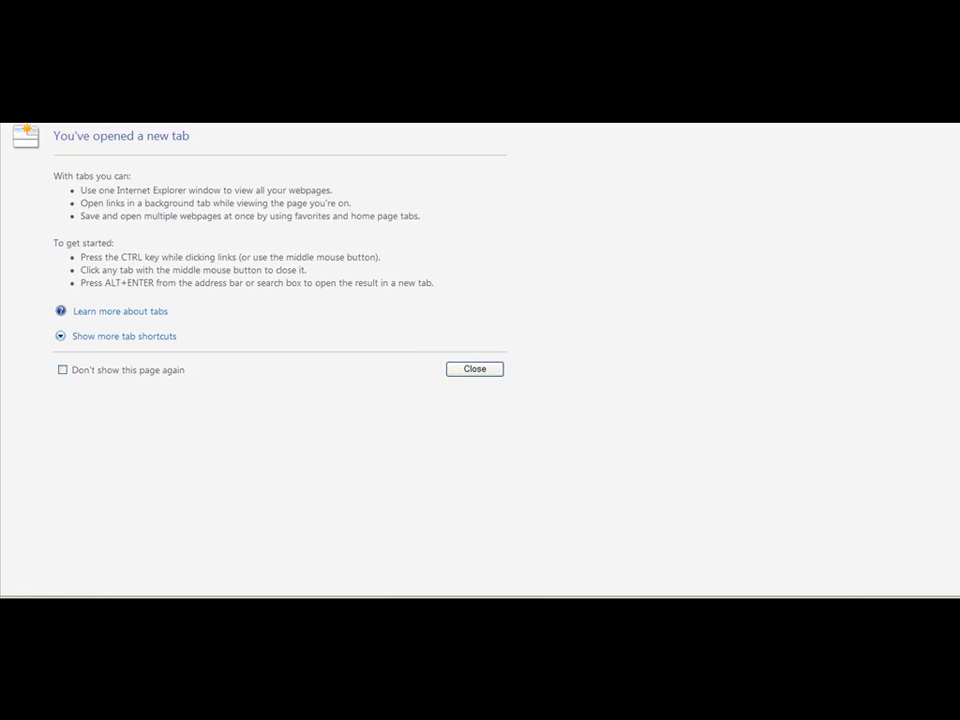
key("ctrl+v")
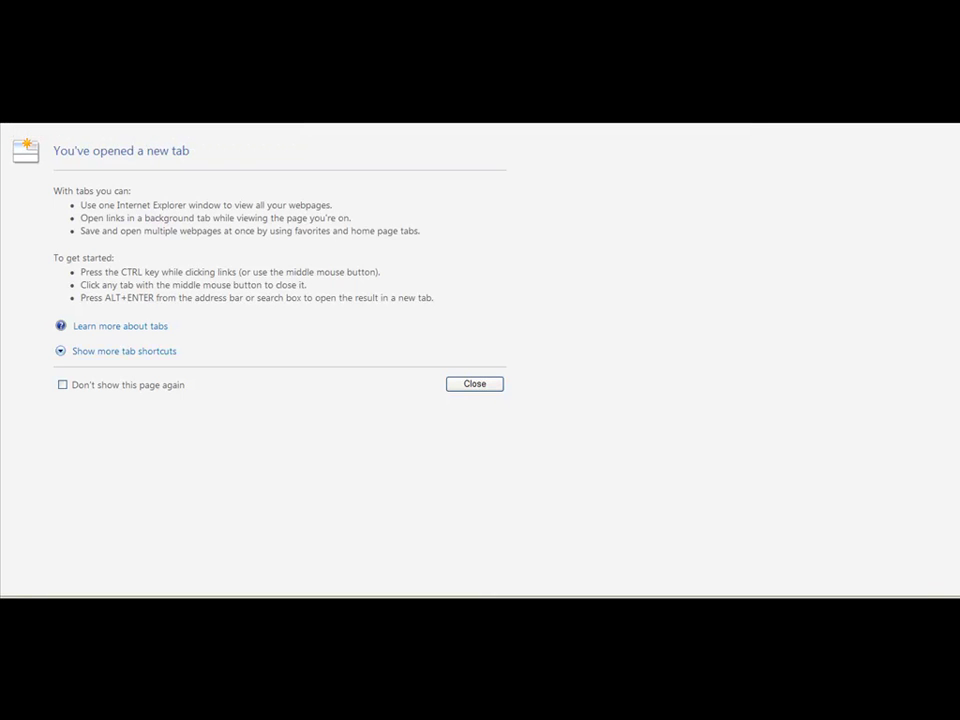
key("Return")
type("\"taking paid surveys\"")
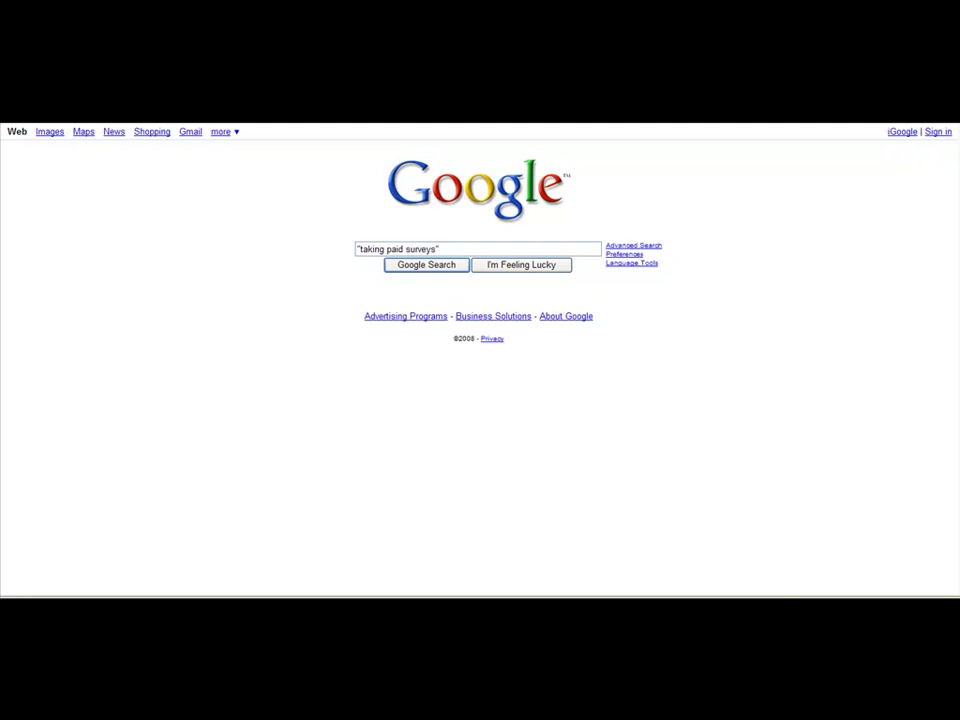
key("Return")
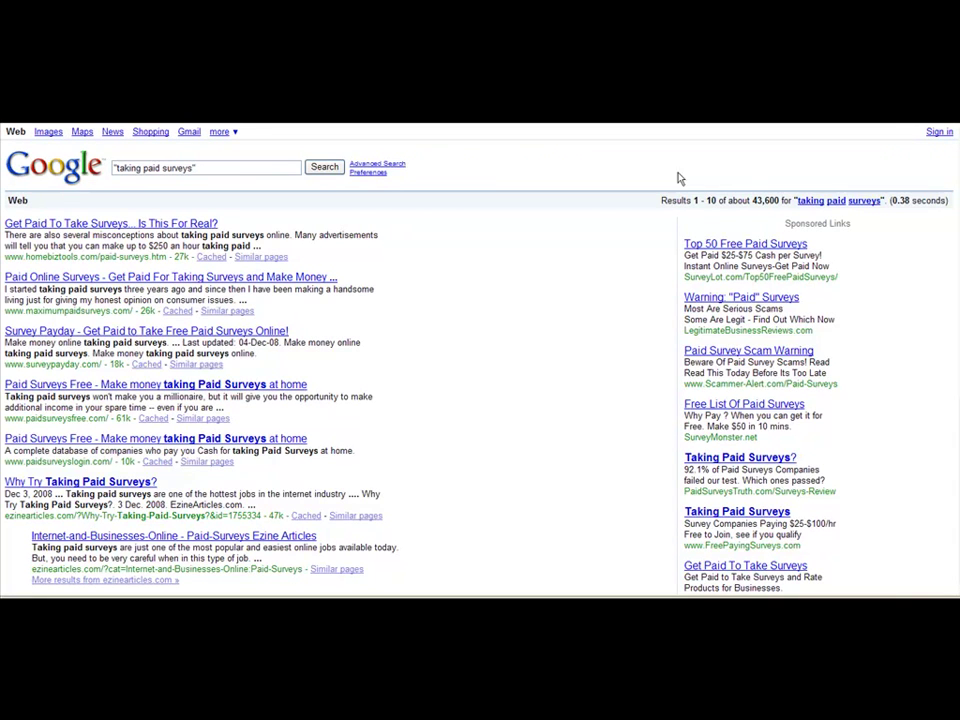
Check the result count for the quoted "taking paid surveys" search and compare it with the keyword's average search volume
double_click(774, 200)
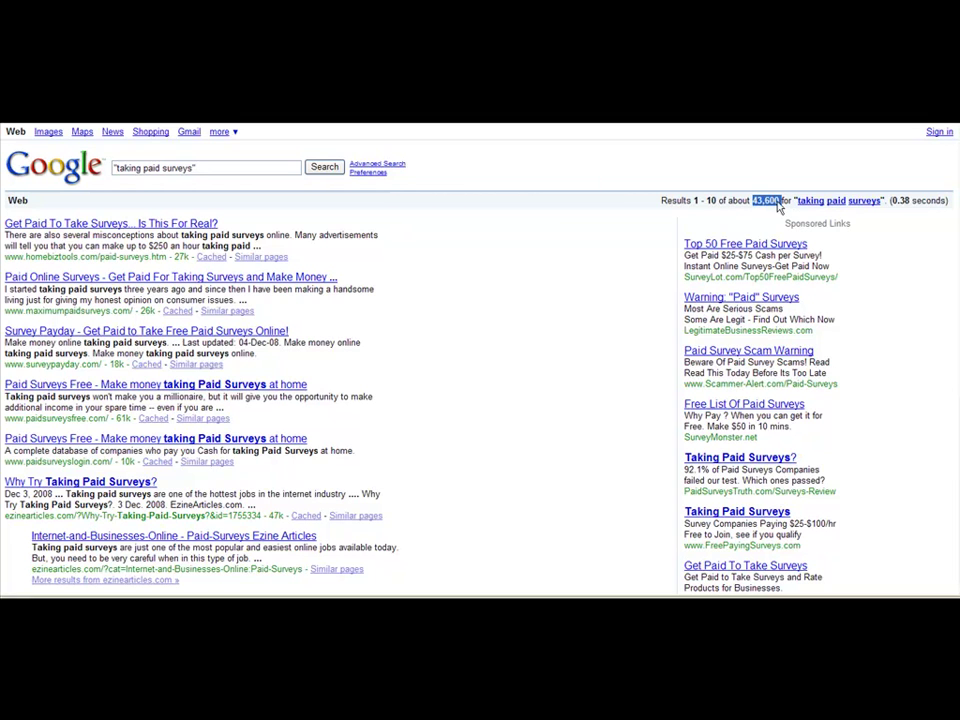
left_click(779, 205)
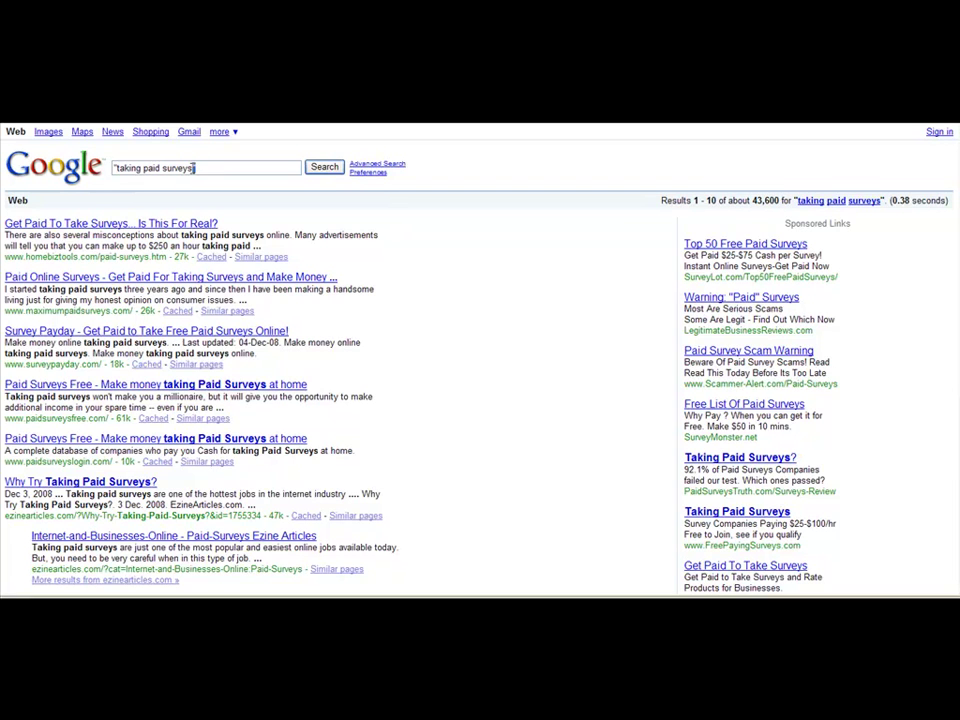
left_click(113, 167)
type("\"")
left_click(214, 165)
left_click_drag(203, 167, 118, 168)
left_click(227, 166)
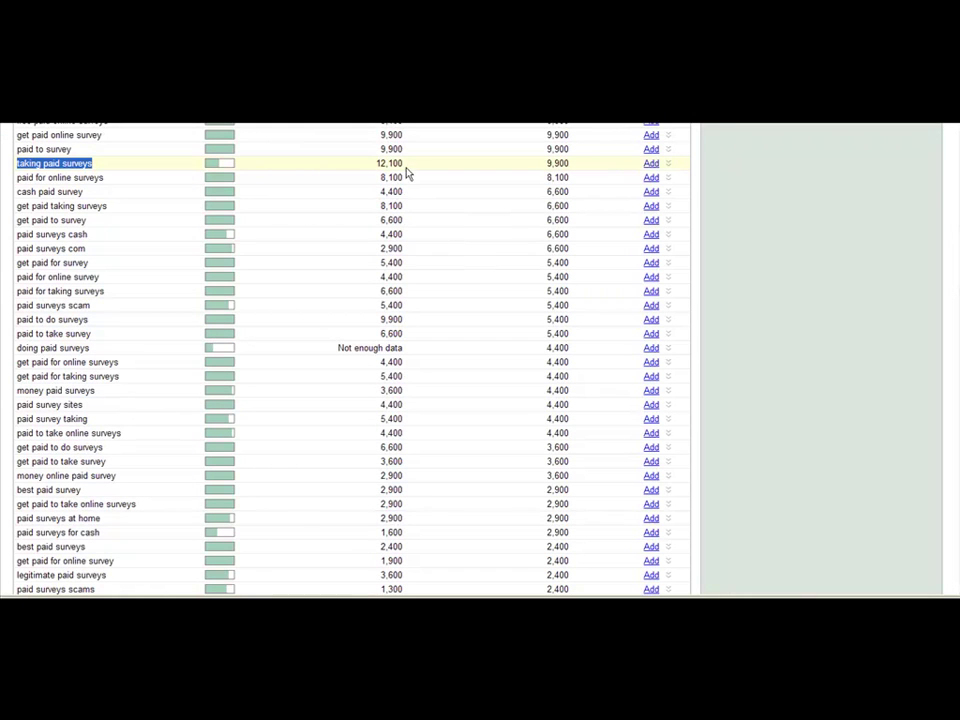
double_click(557, 163)
left_click(358, 152)
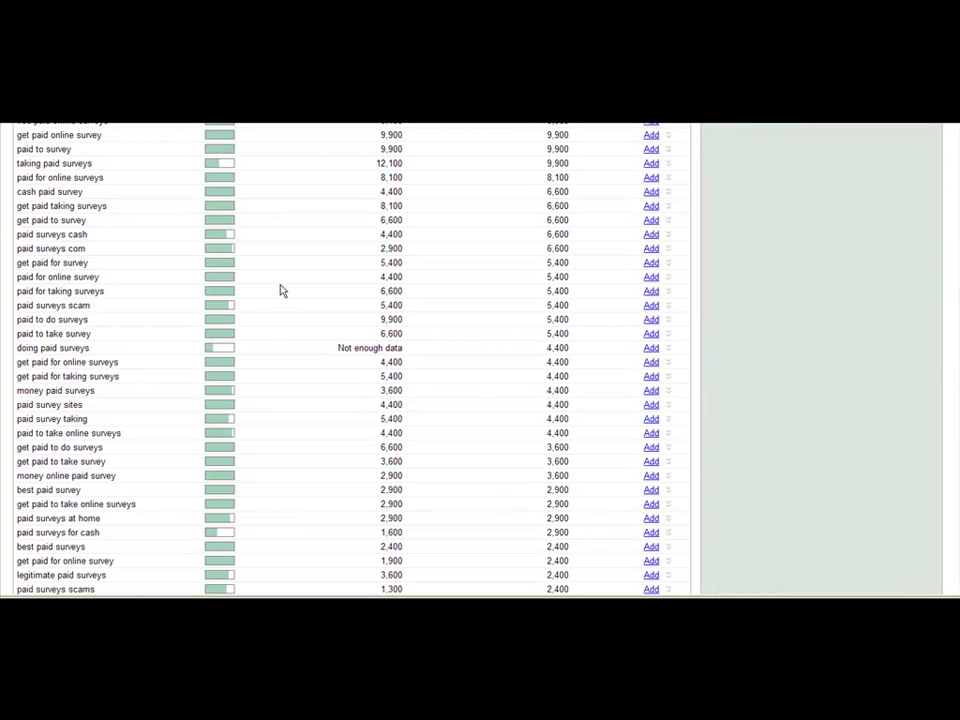
Find the lower-competition keyword "paid surveys for cash" further down the keyword list and copy its text
scroll(281, 291, "down", 1)
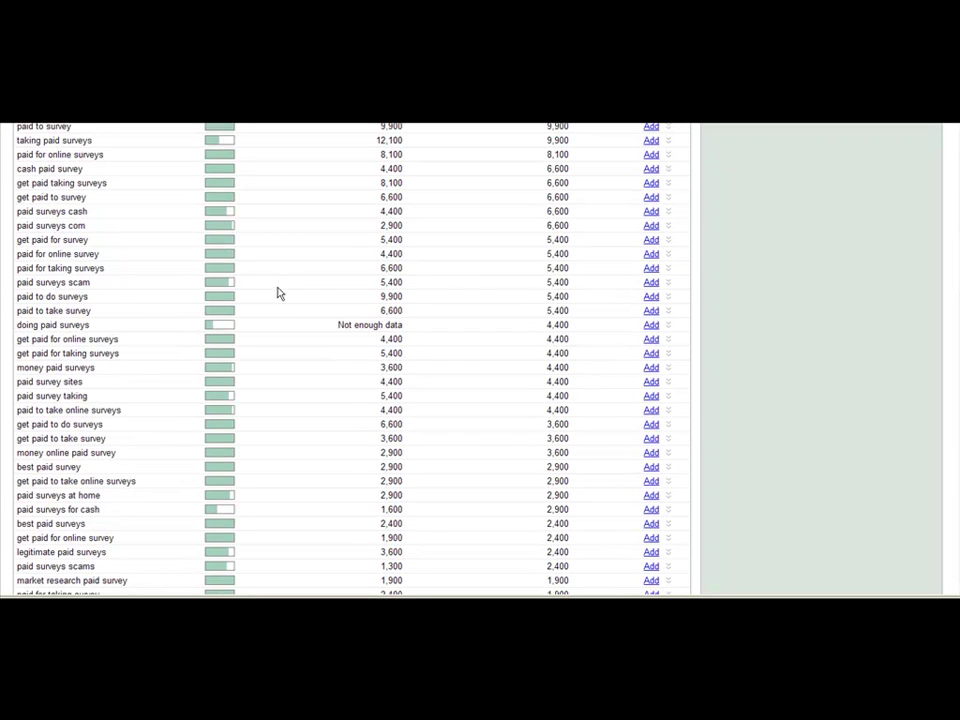
scroll(274, 302, "down", 5)
scroll(271, 307, "down", 6)
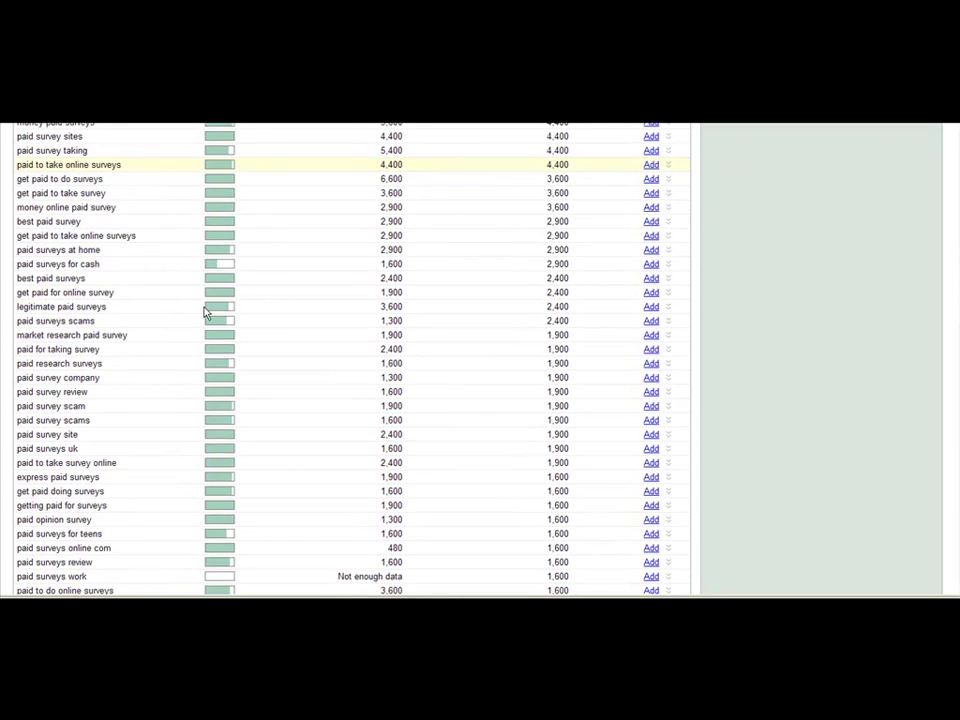
scroll(180, 308, "down", 4)
left_click_drag(101, 182, 17, 181)
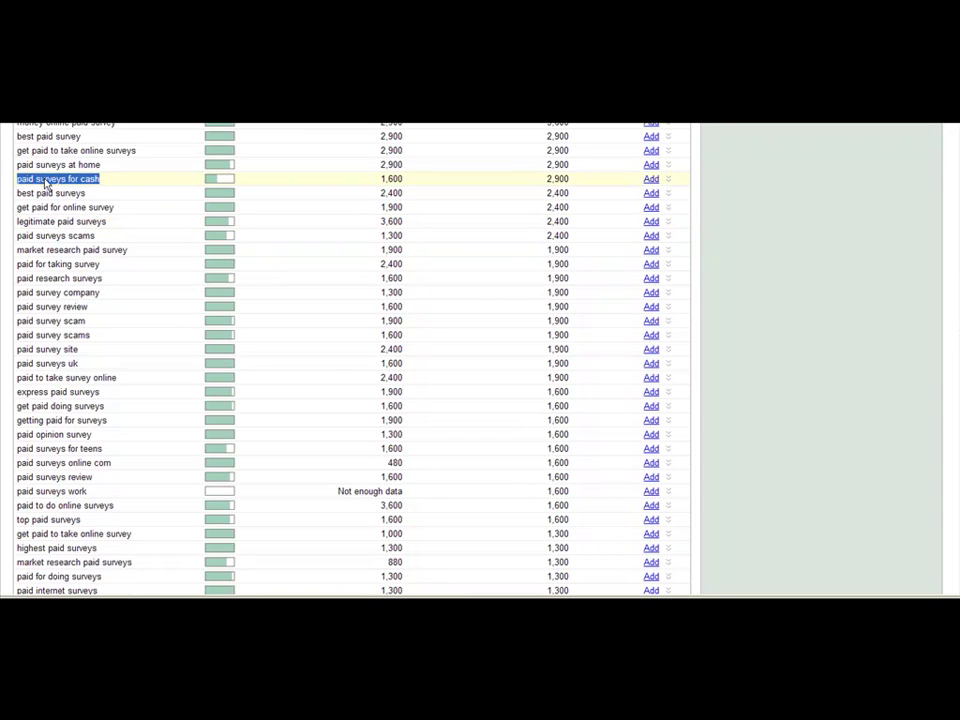
right_click(37, 180)
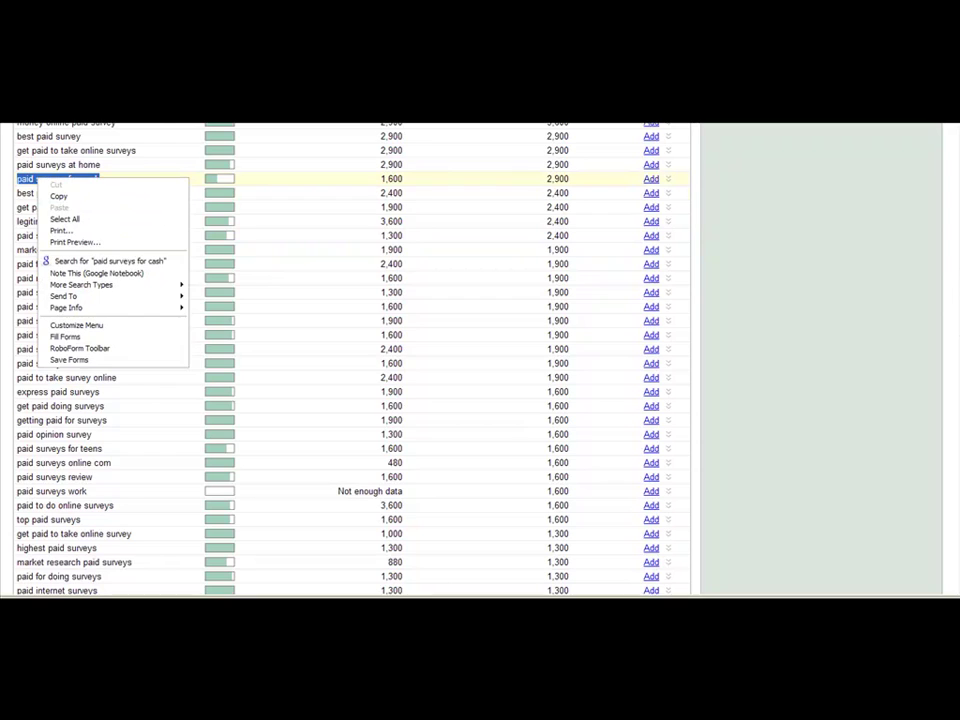
left_click(58, 196)
Replace the phrase in the Google query with "paid surveys for cash", keeping the quotation marks, and run the search
left_click_drag(190, 167, 116, 166)
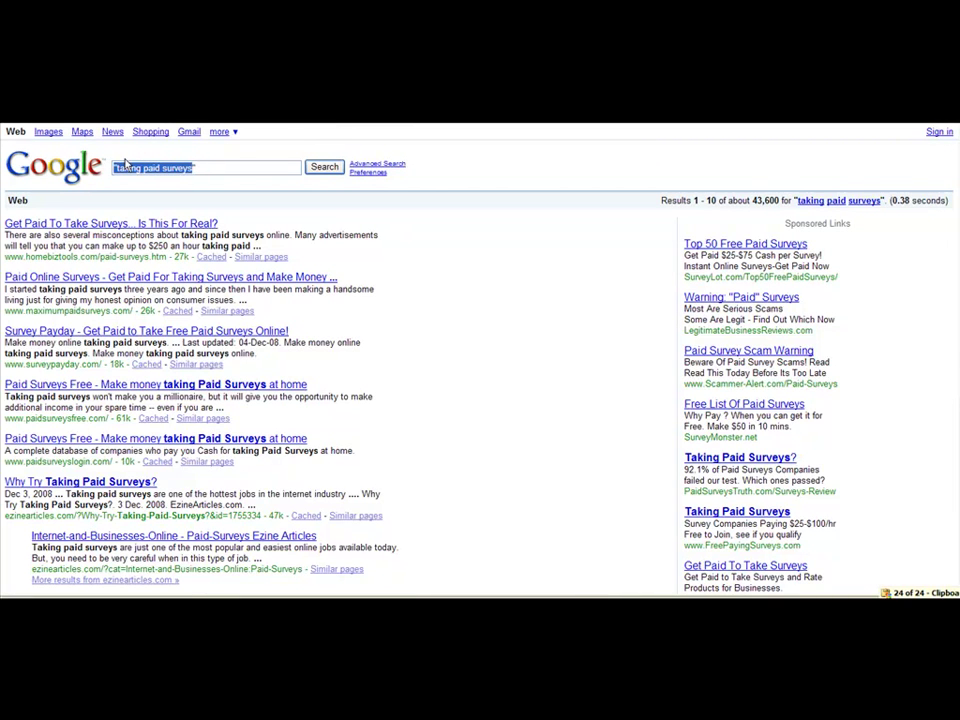
type("t")
key("ctrl+v")
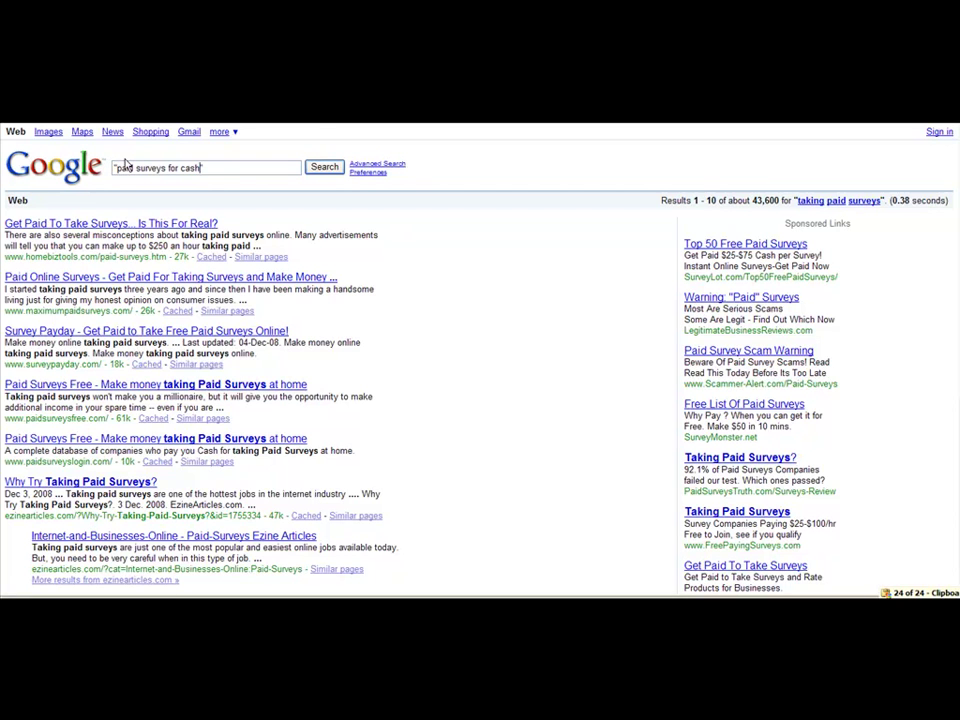
key("Return")
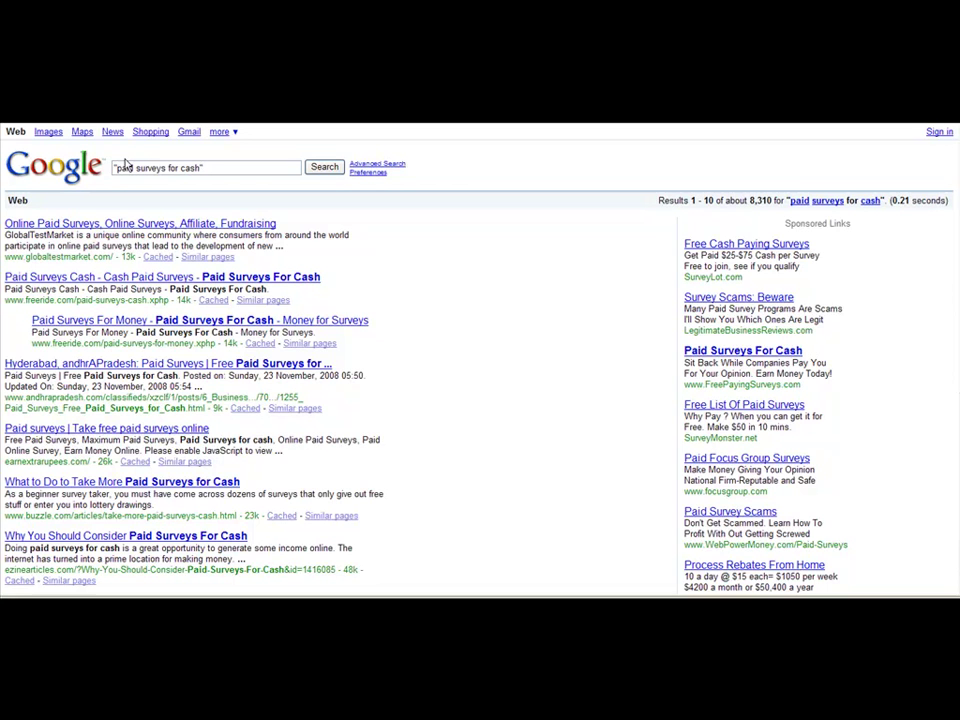
Compare the result count for the quoted "paid surveys for cash" search with the keyword's average search volume
double_click(762, 200)
left_click(754, 202)
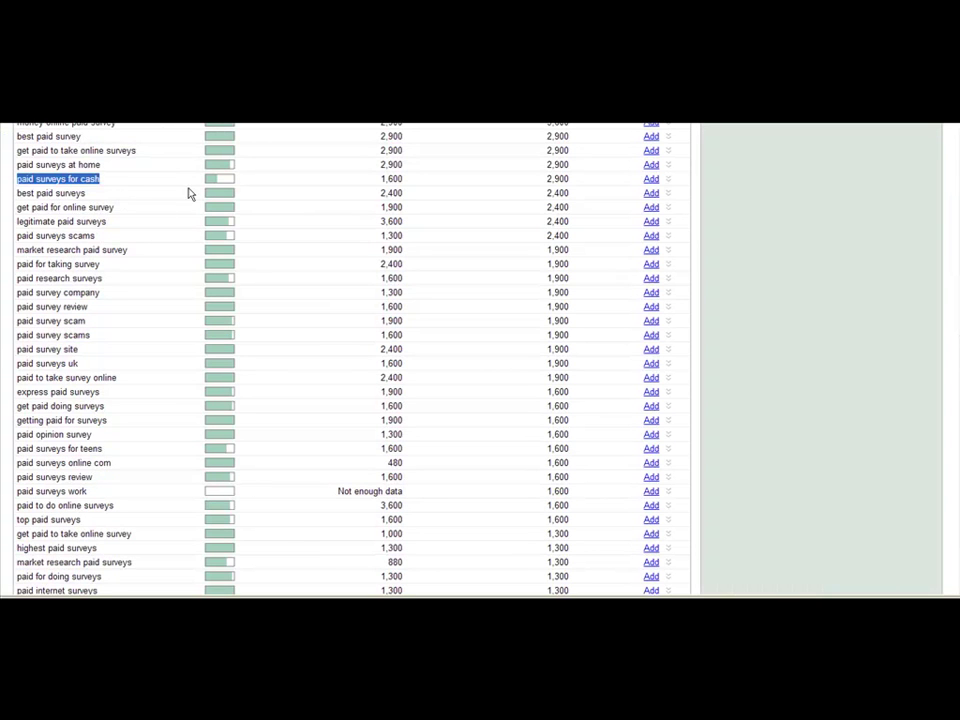
double_click(560, 182)
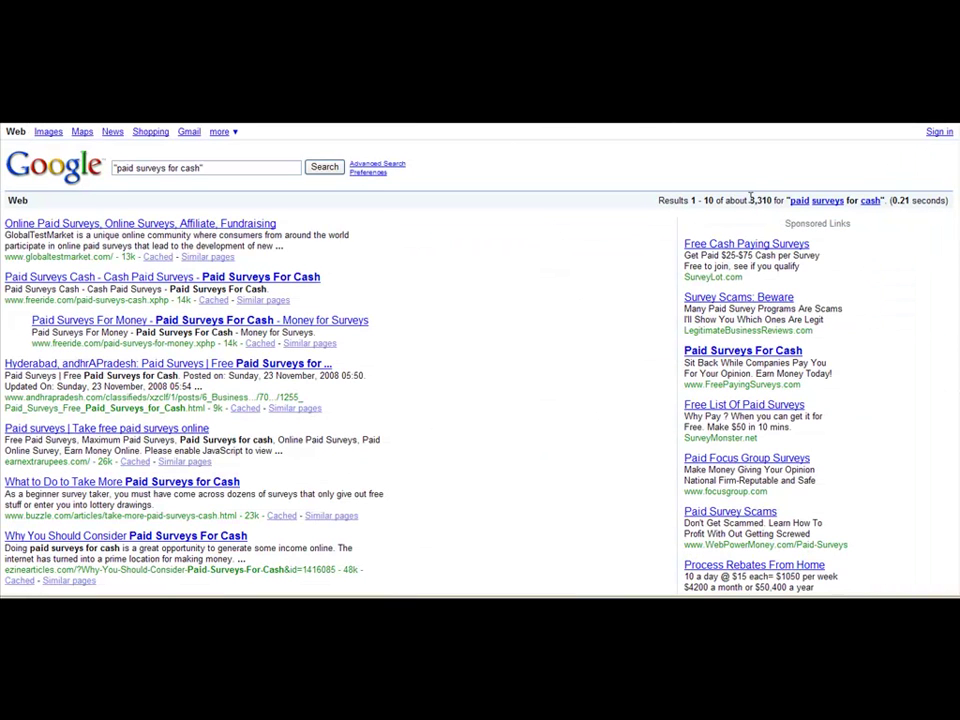
Highlight the result count for the quoted "paid surveys for cash" search, and select the phrase in the Google query
double_click(762, 200)
left_click(223, 167)
left_click_drag(202, 167, 113, 168)
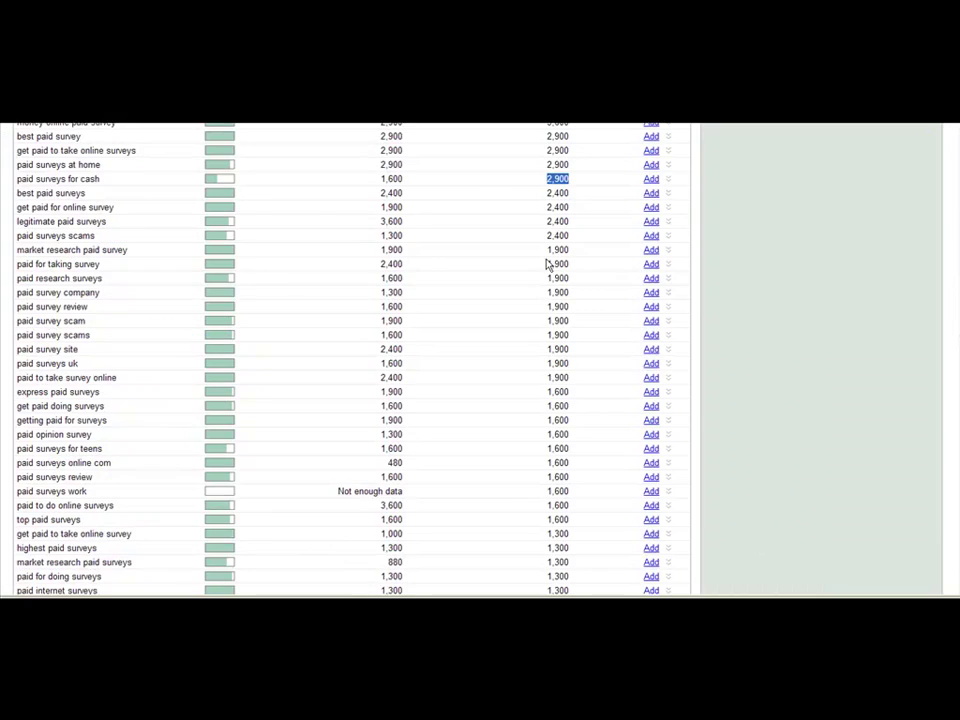
Replace the seed phrase in the AdWords Keyword Tool with "weight loss" and generate new keyword ideas
scroll(548, 264, "up", 5)
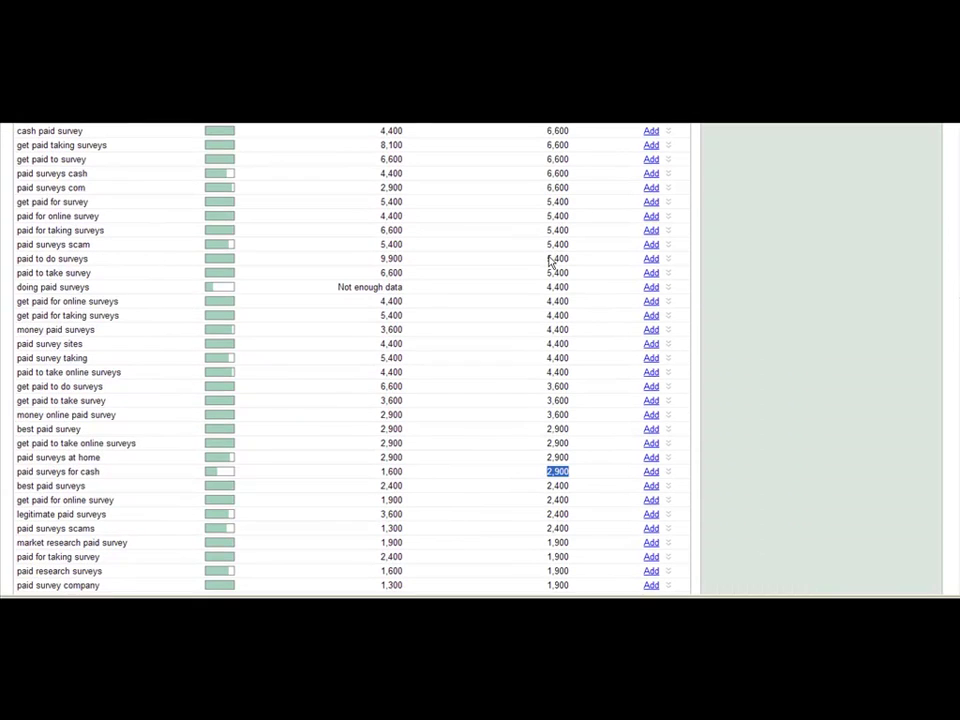
scroll(268, 148, "up", 10)
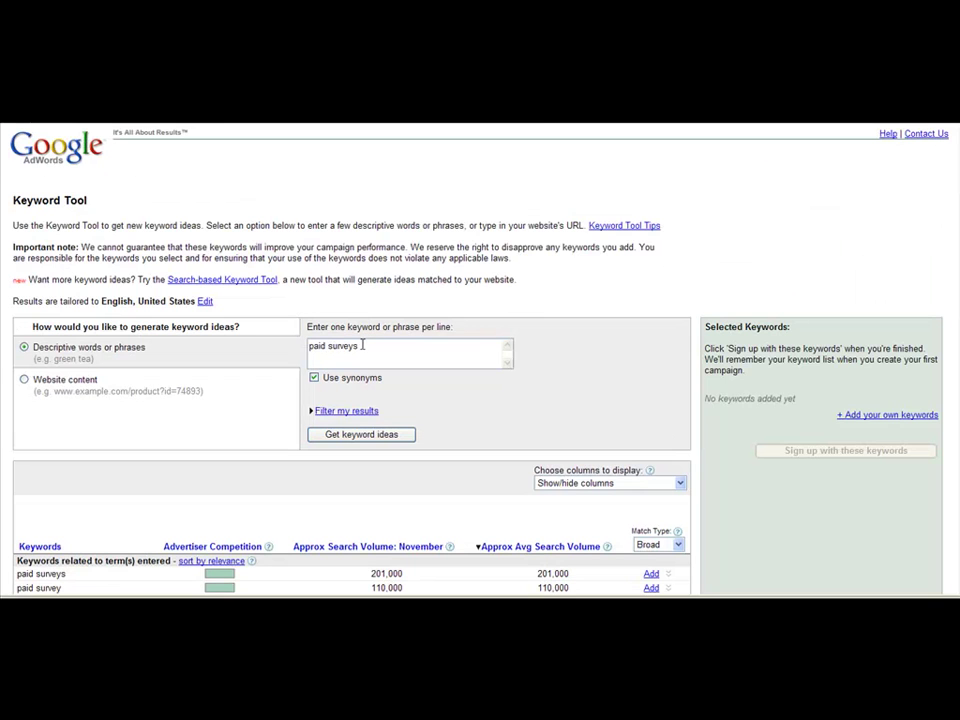
left_click_drag(358, 346, 303, 344)
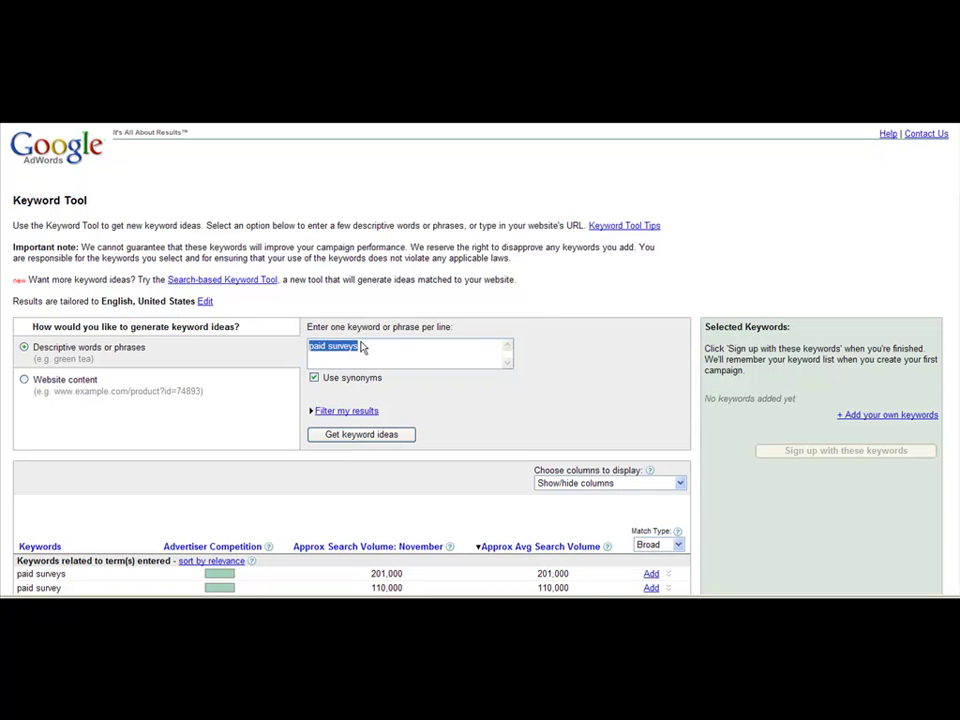
type("weight loss")
left_click(362, 436)
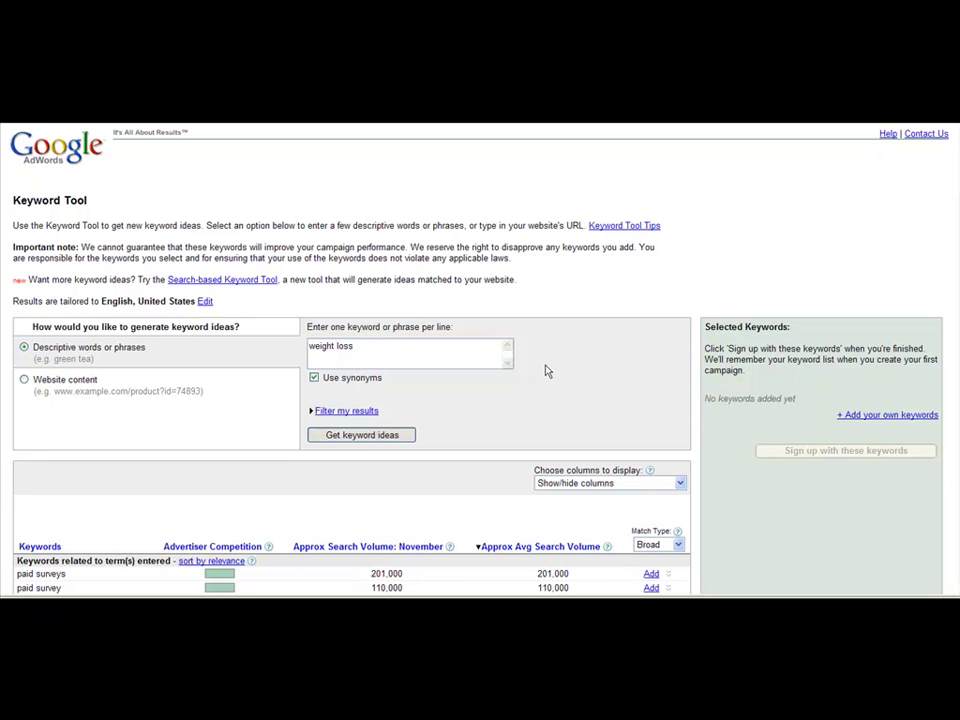
left_click(366, 437)
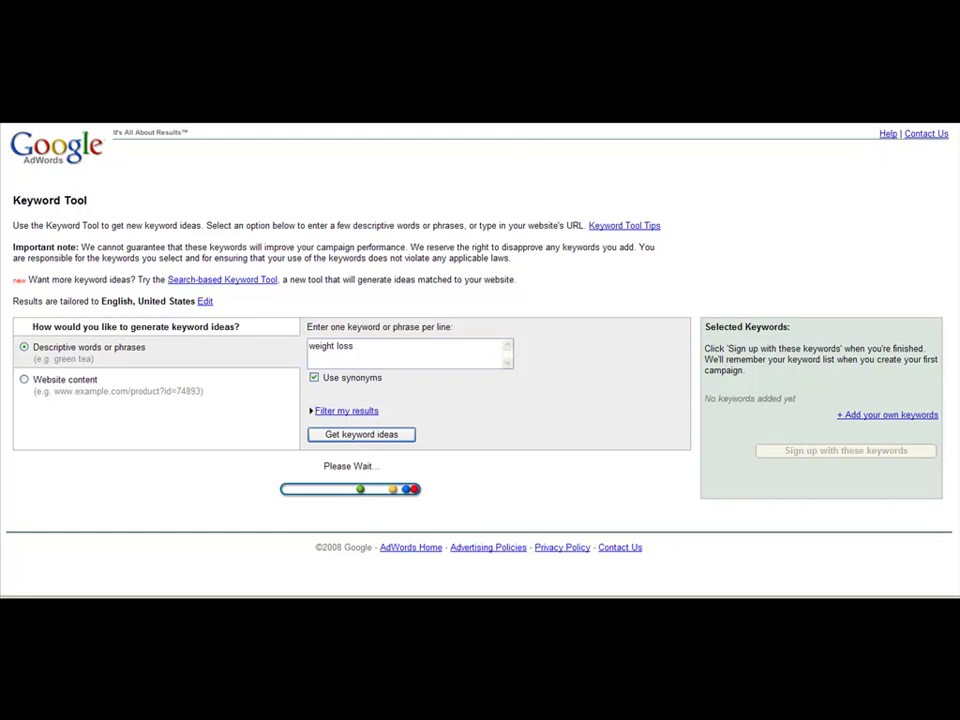
Examine the advertiser competition and average search volumes throughout the weight loss keyword list
scroll(515, 385, "down", 3)
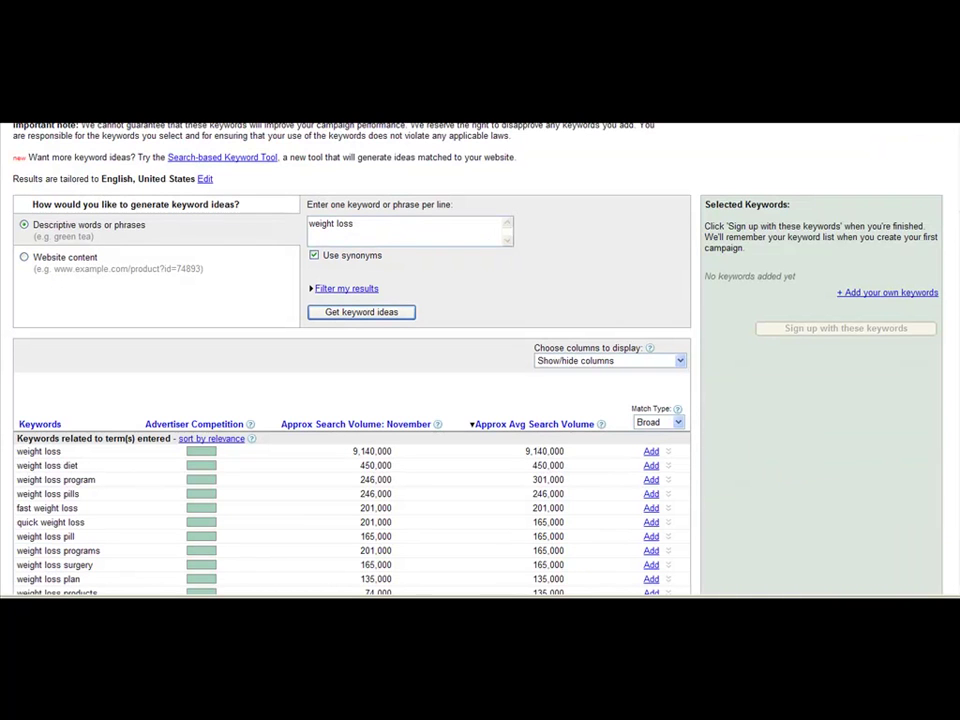
scroll(281, 377, "down", 1)
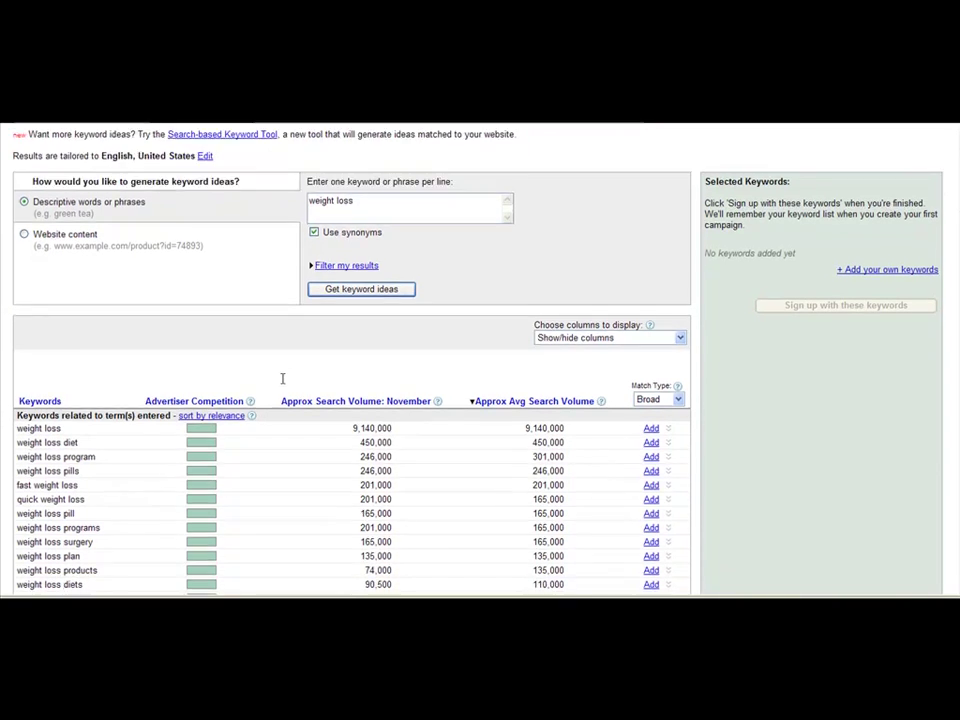
scroll(305, 325, "down", 3)
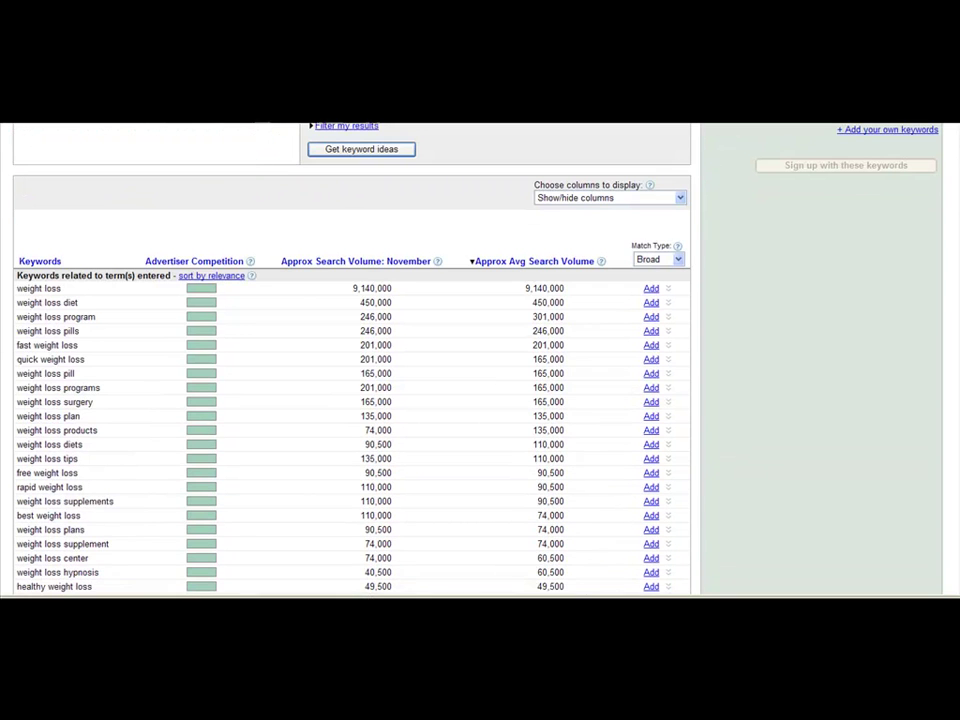
scroll(350, 360, "down", 6)
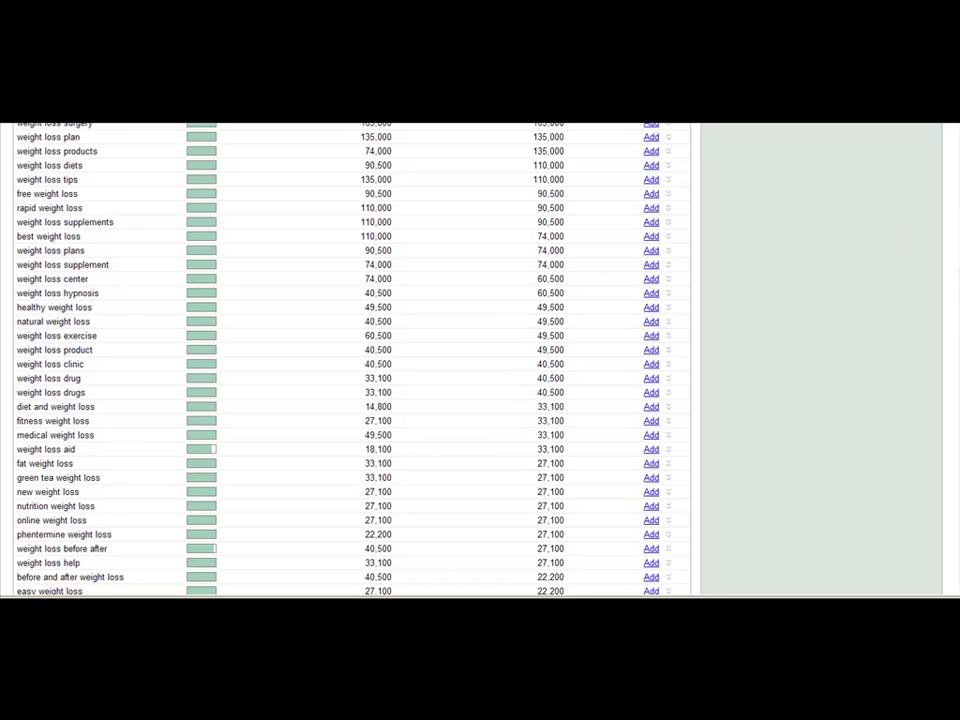
scroll(350, 360, "up", 3)
scroll(350, 360, "down", 5)
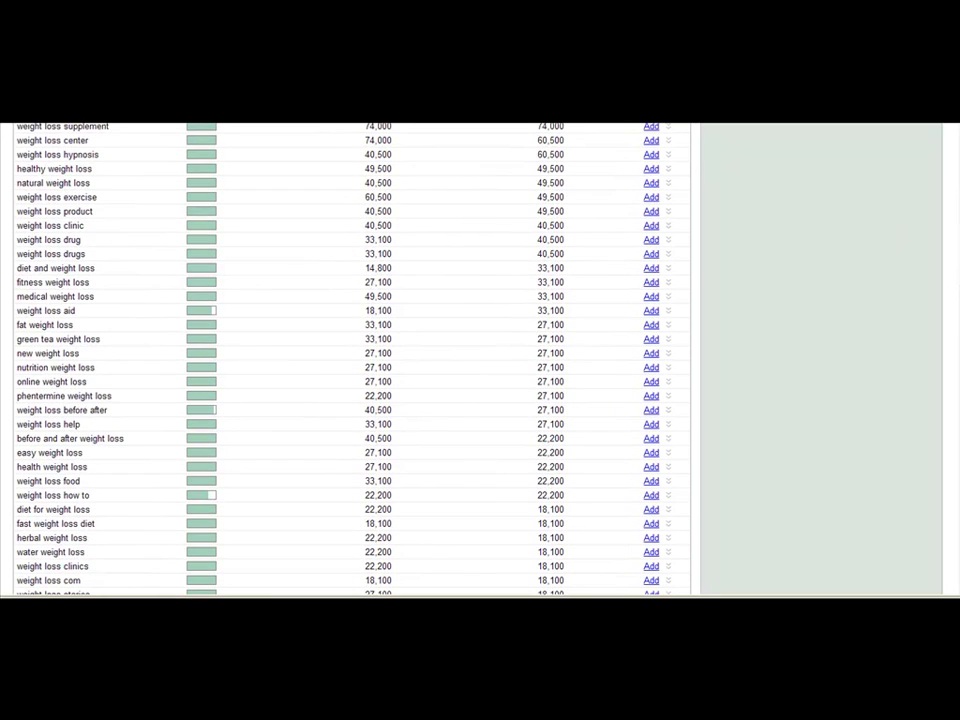
scroll(350, 360, "down", 5)
scroll(350, 360, "down", 10)
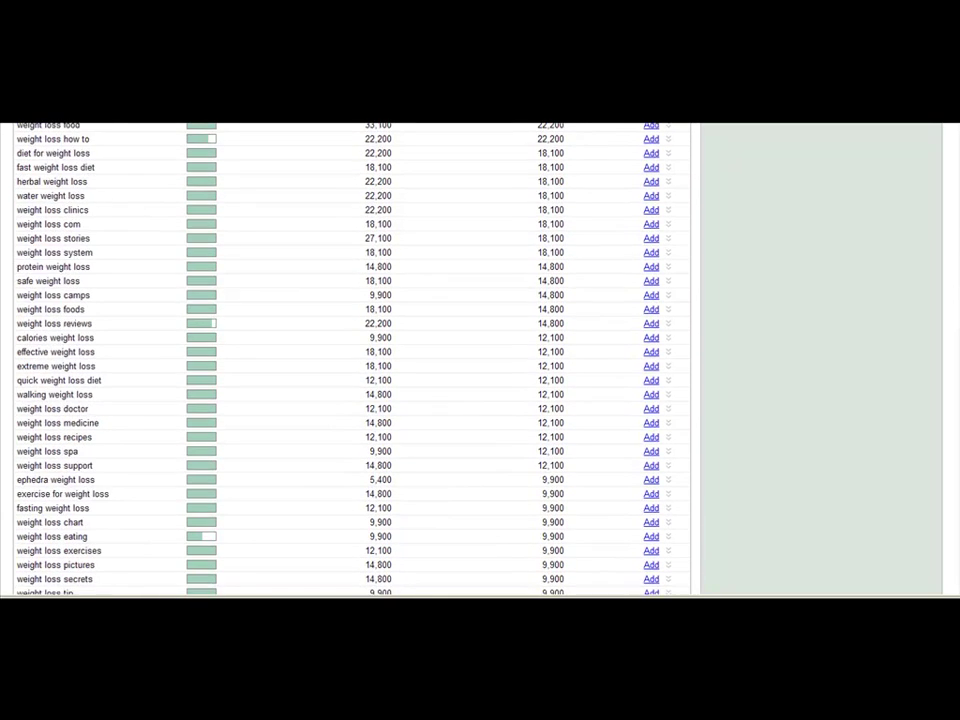
left_click_drag(958, 327, 953, 152)
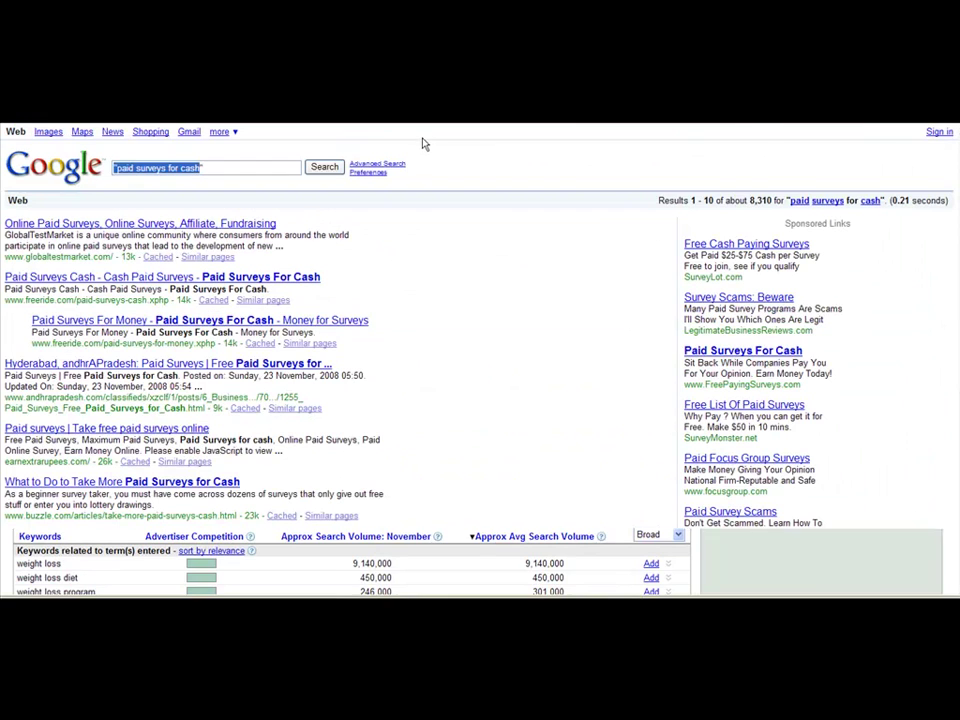
Copy the phrase "paid surveys for cash" from the Google query into the untitled Notepad document
right_click(181, 172)
left_click(213, 205)
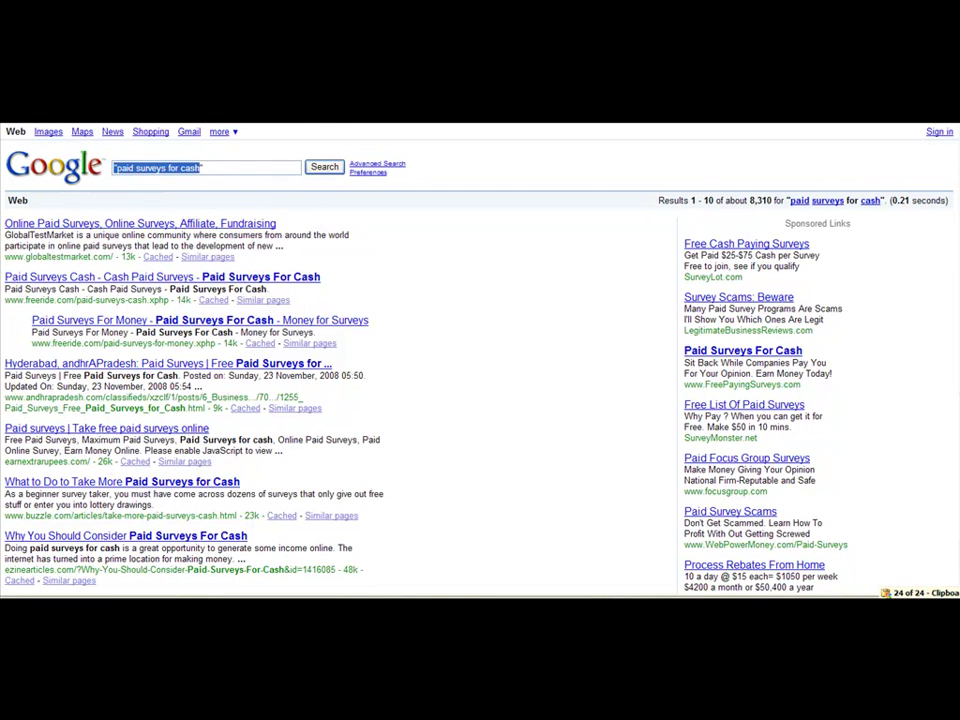
left_click(551, 572)
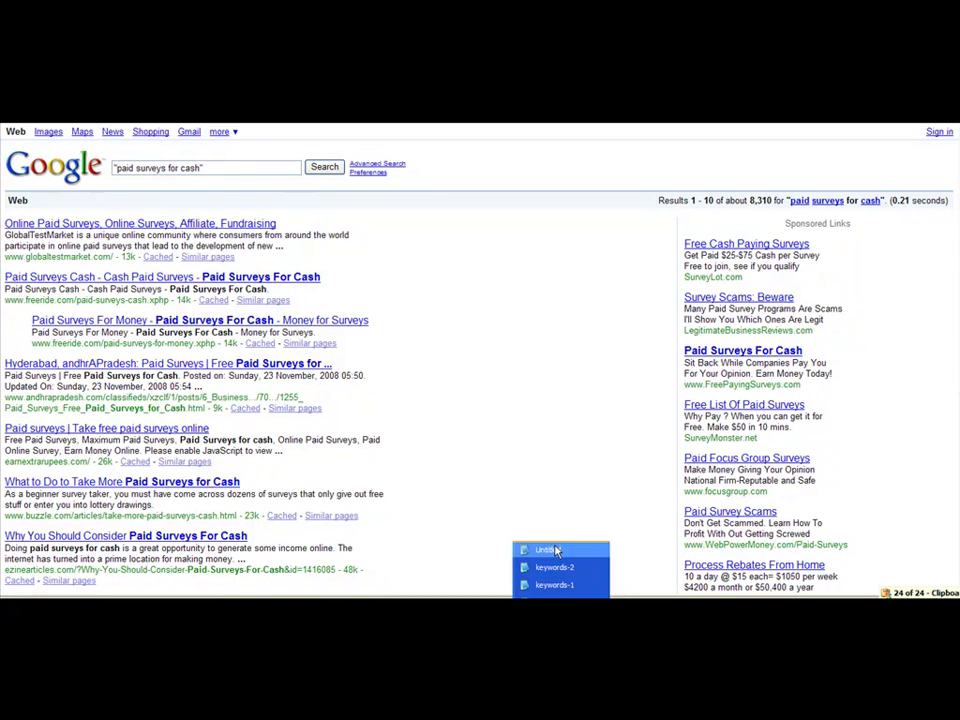
left_click(536, 551)
key("ctrl+a")
left_click(204, 240)
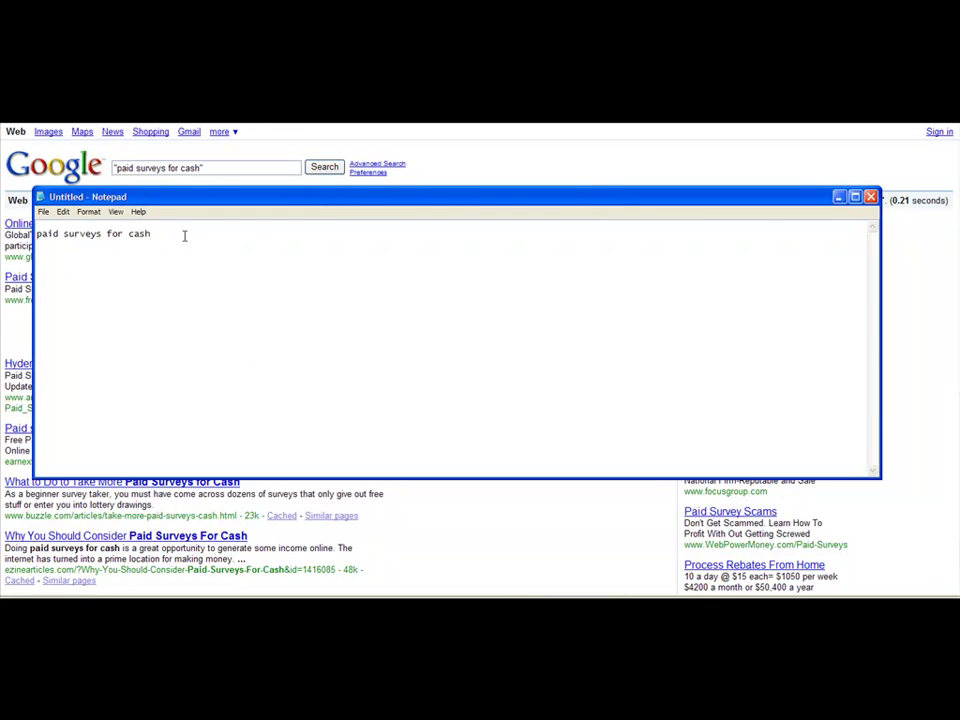